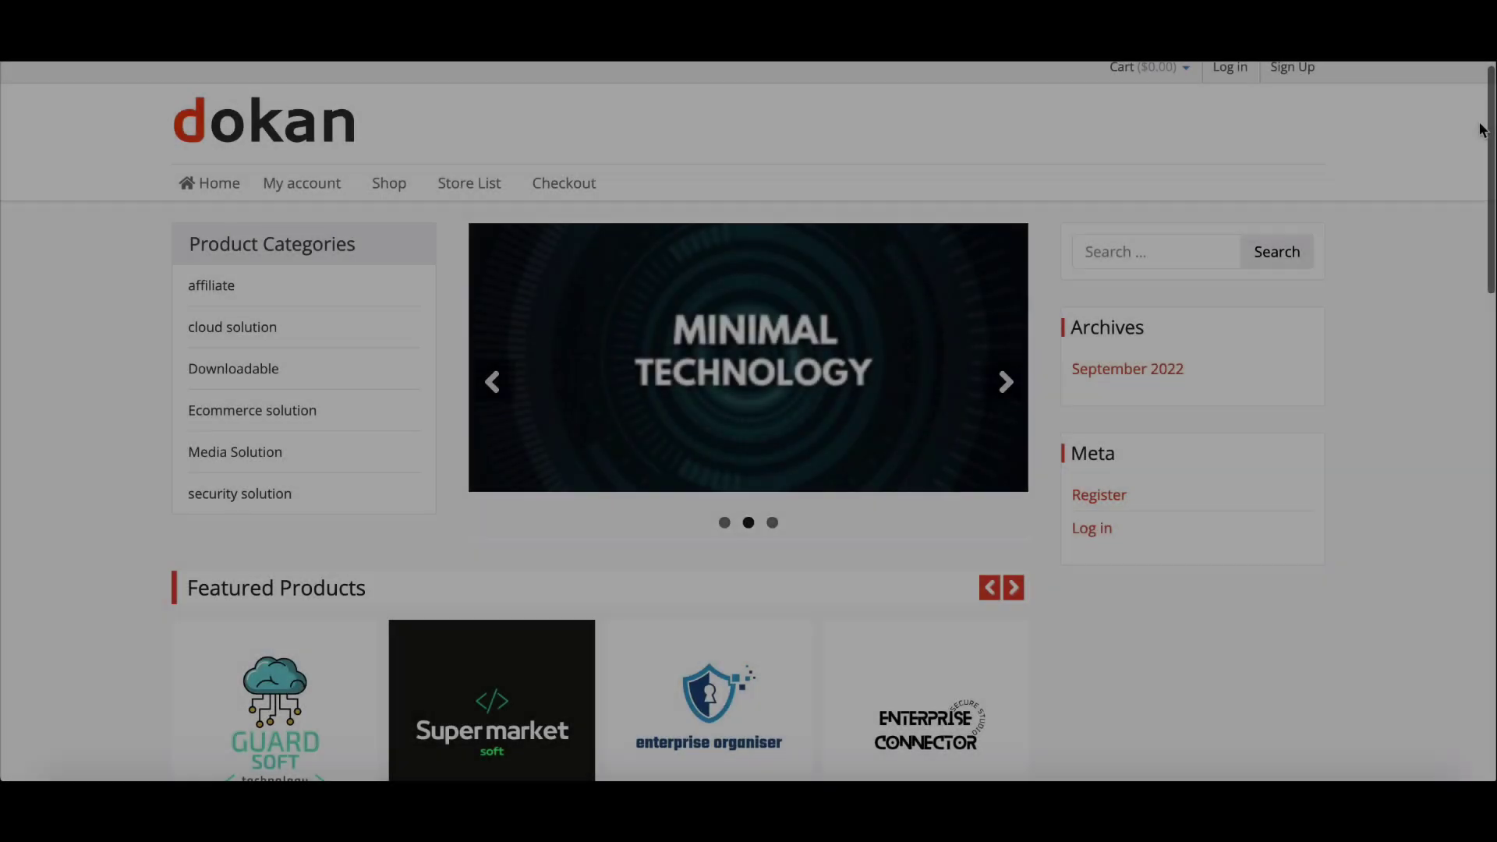
Step: Scroll through the Dokan dashboard reviewing $1,179.00 net sales and $176.85 commission earned
scroll(1482, 128, down, 1)
scroll(1481, 129, down, 3)
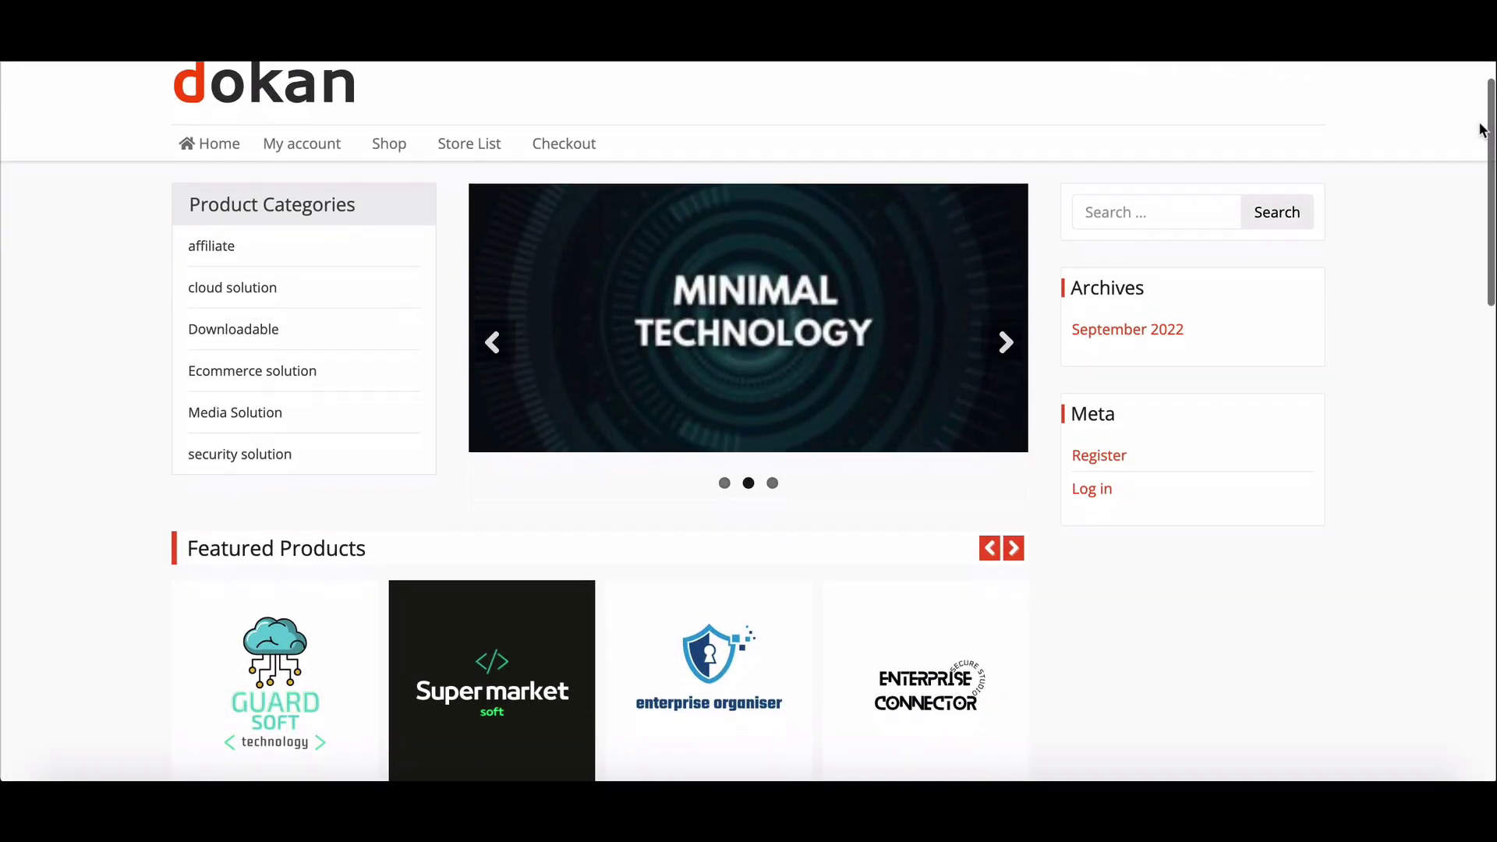
scroll(1481, 128, down, 2)
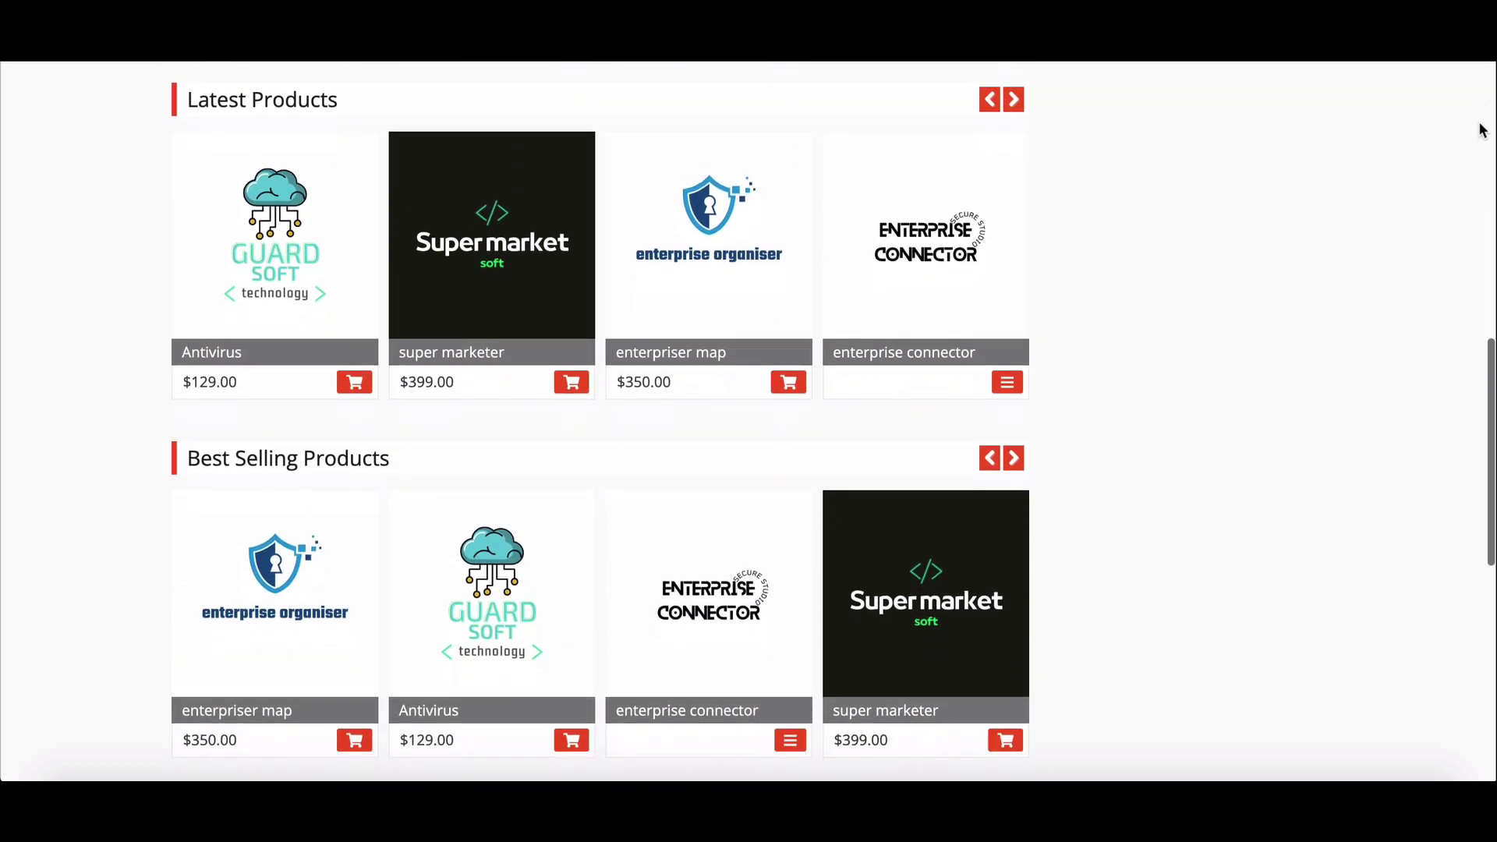
scroll(1481, 129, down, 1)
scroll(1482, 129, down, 2)
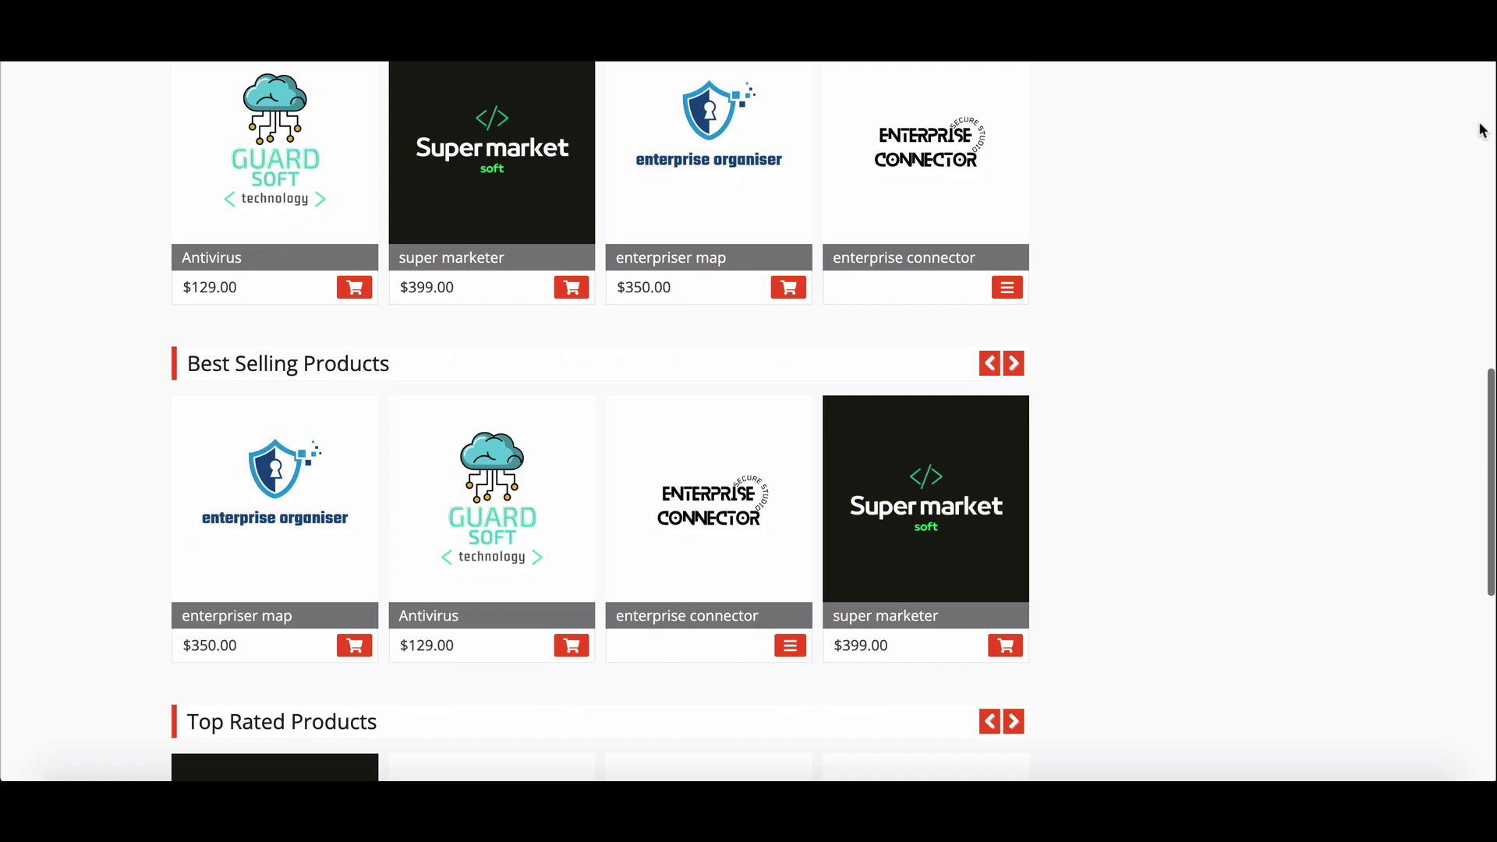
scroll(1482, 129, down, 3)
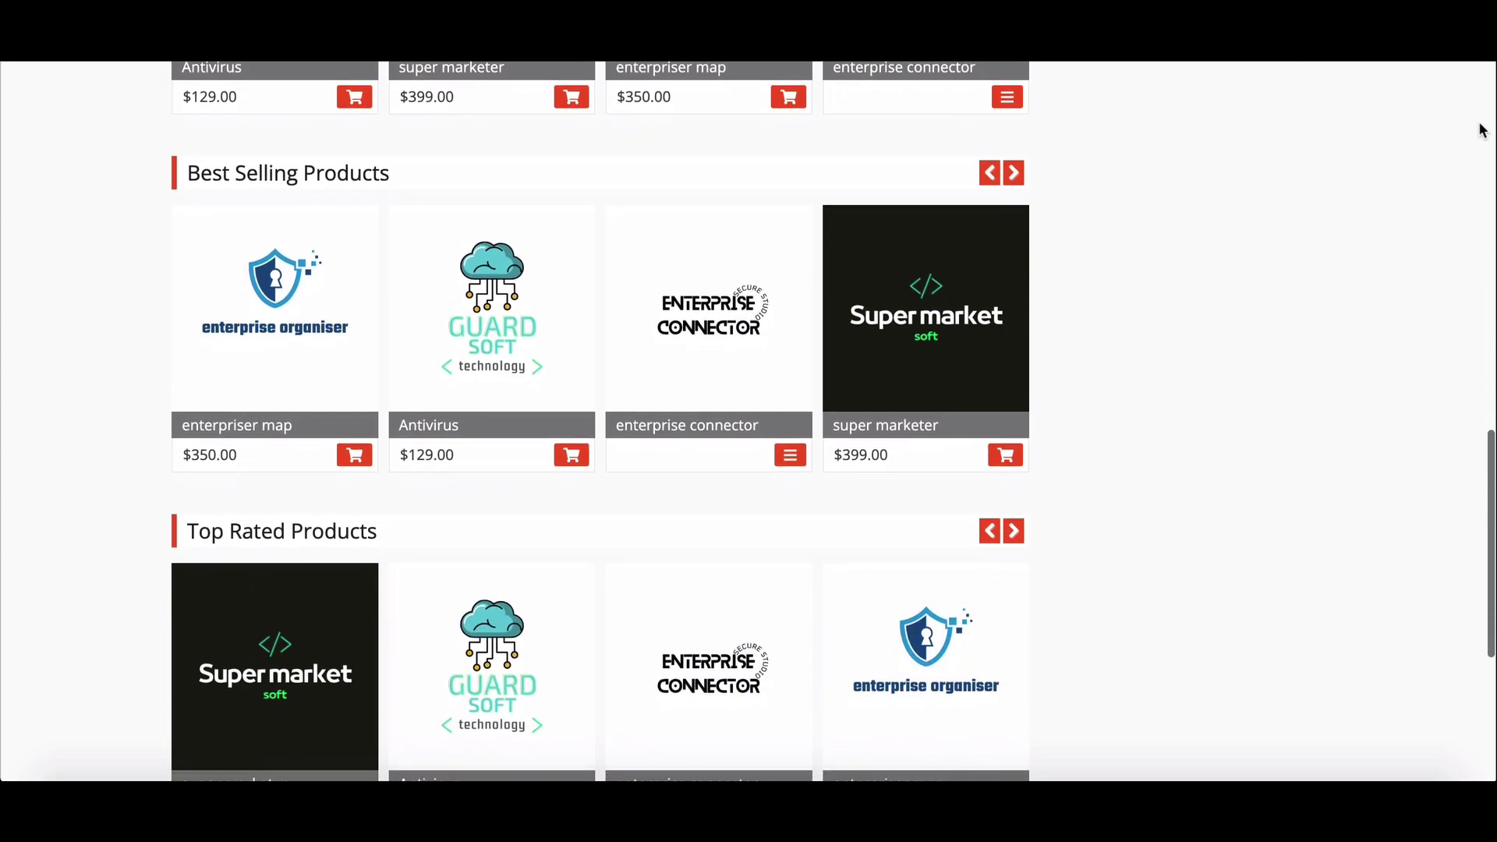
scroll(1482, 128, down, 4)
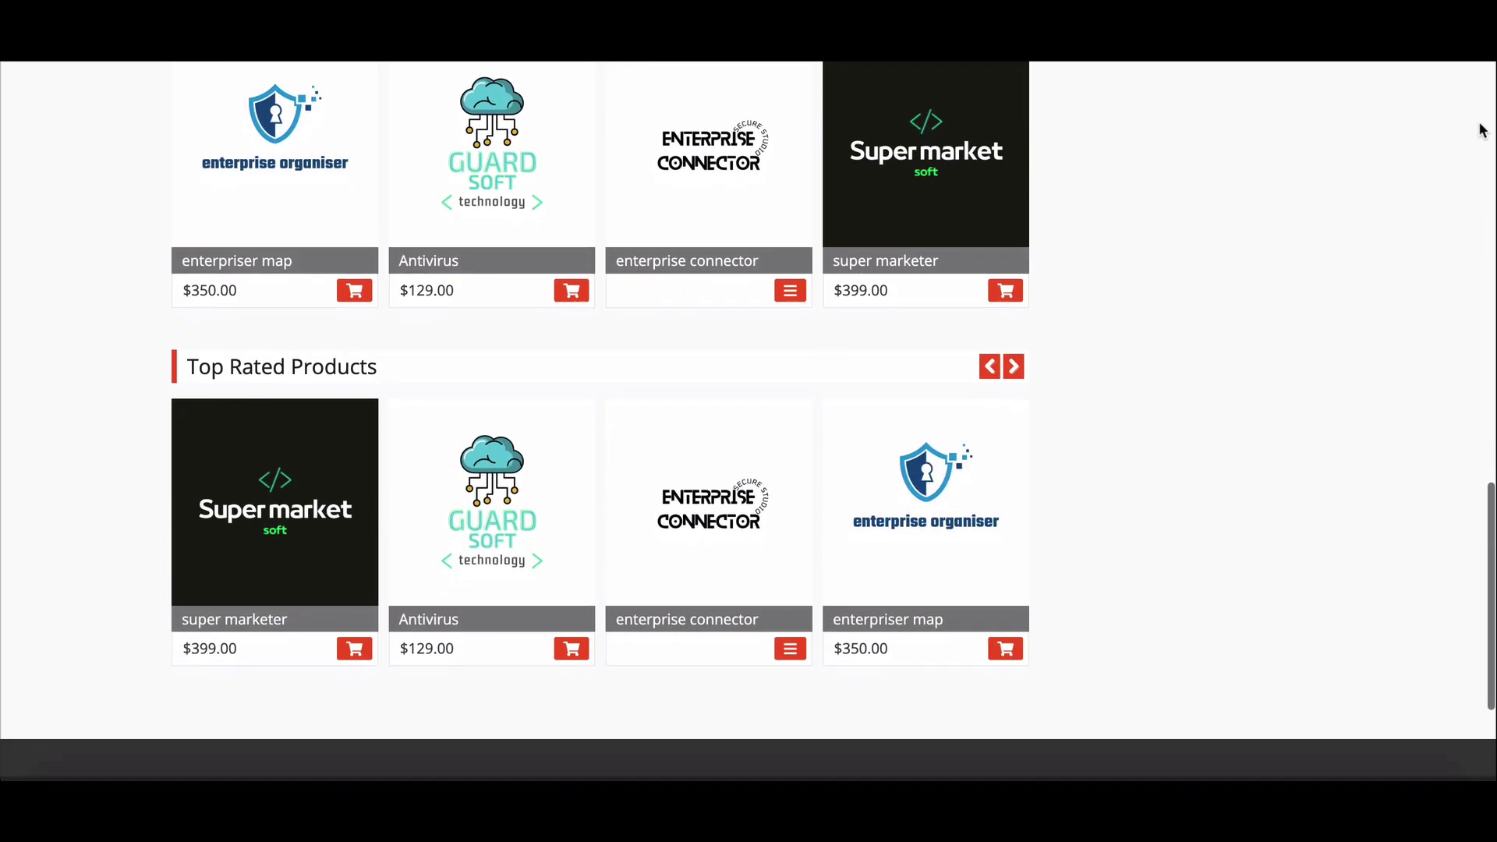
scroll(1482, 128, down, 4)
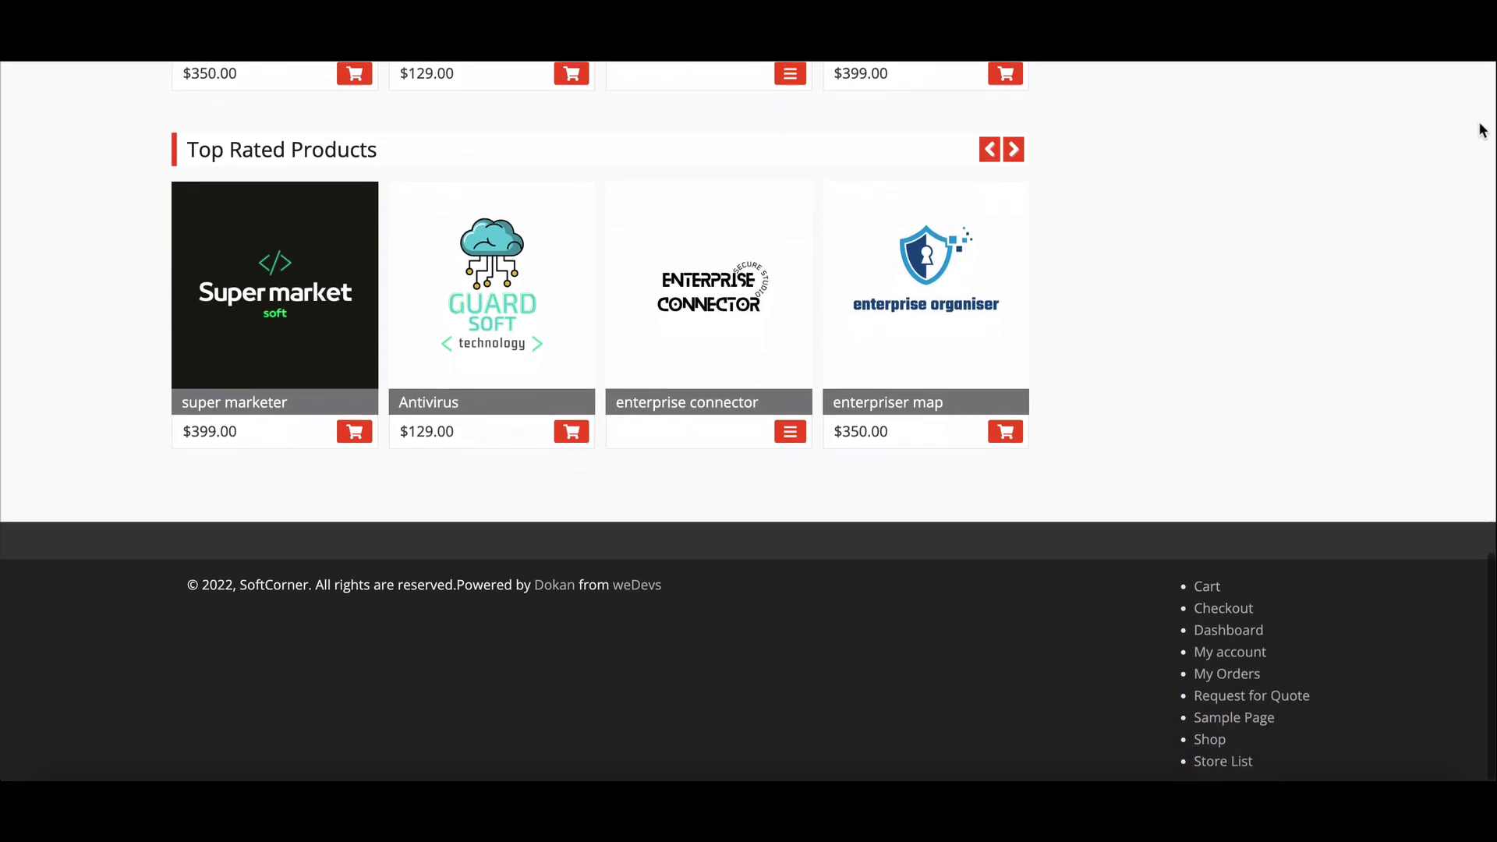
scroll(1482, 129, up, 4)
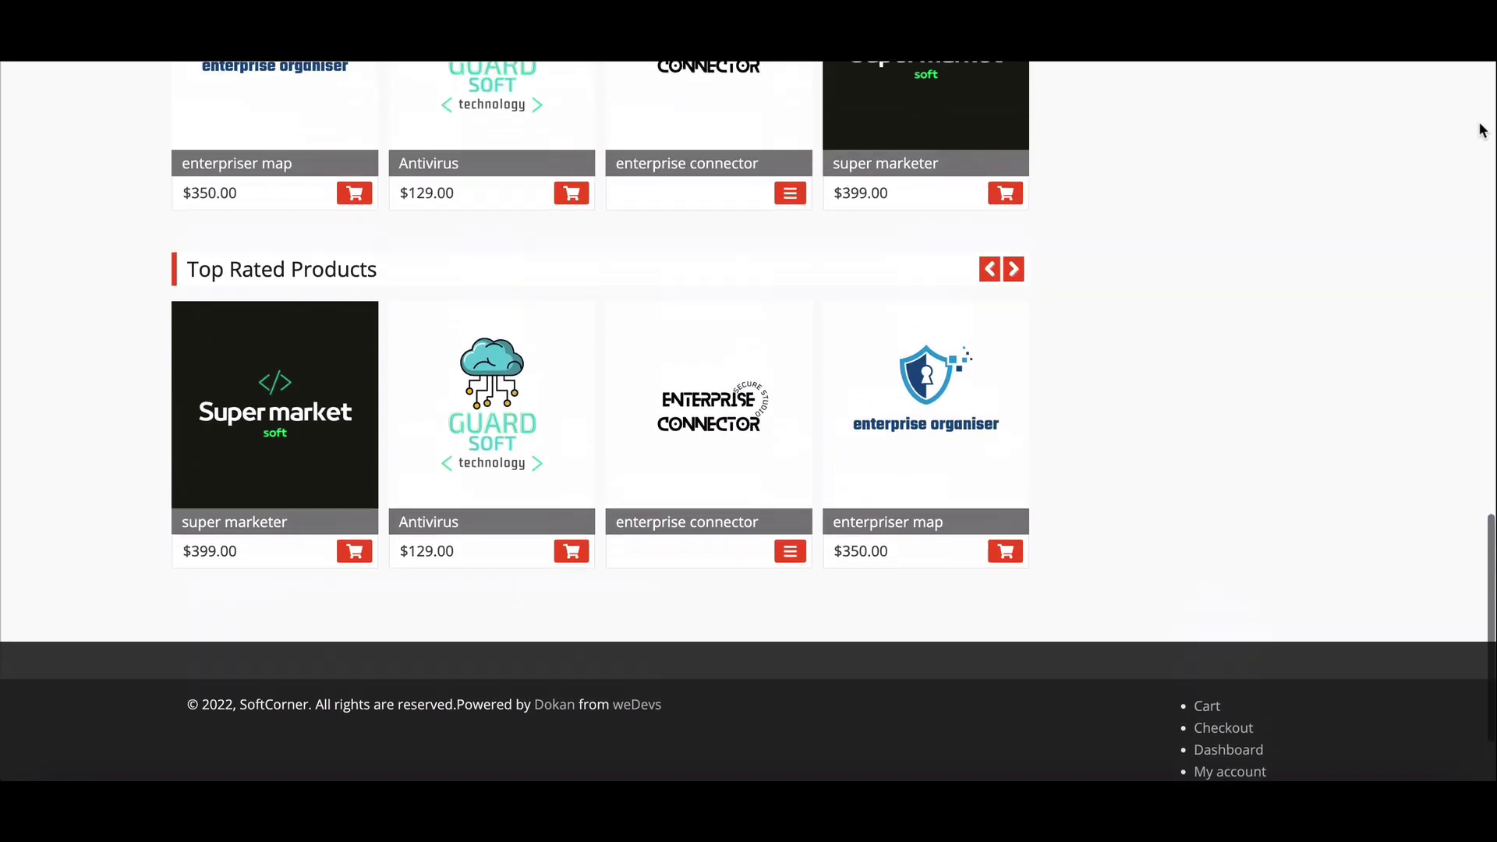
scroll(1482, 129, up, 10)
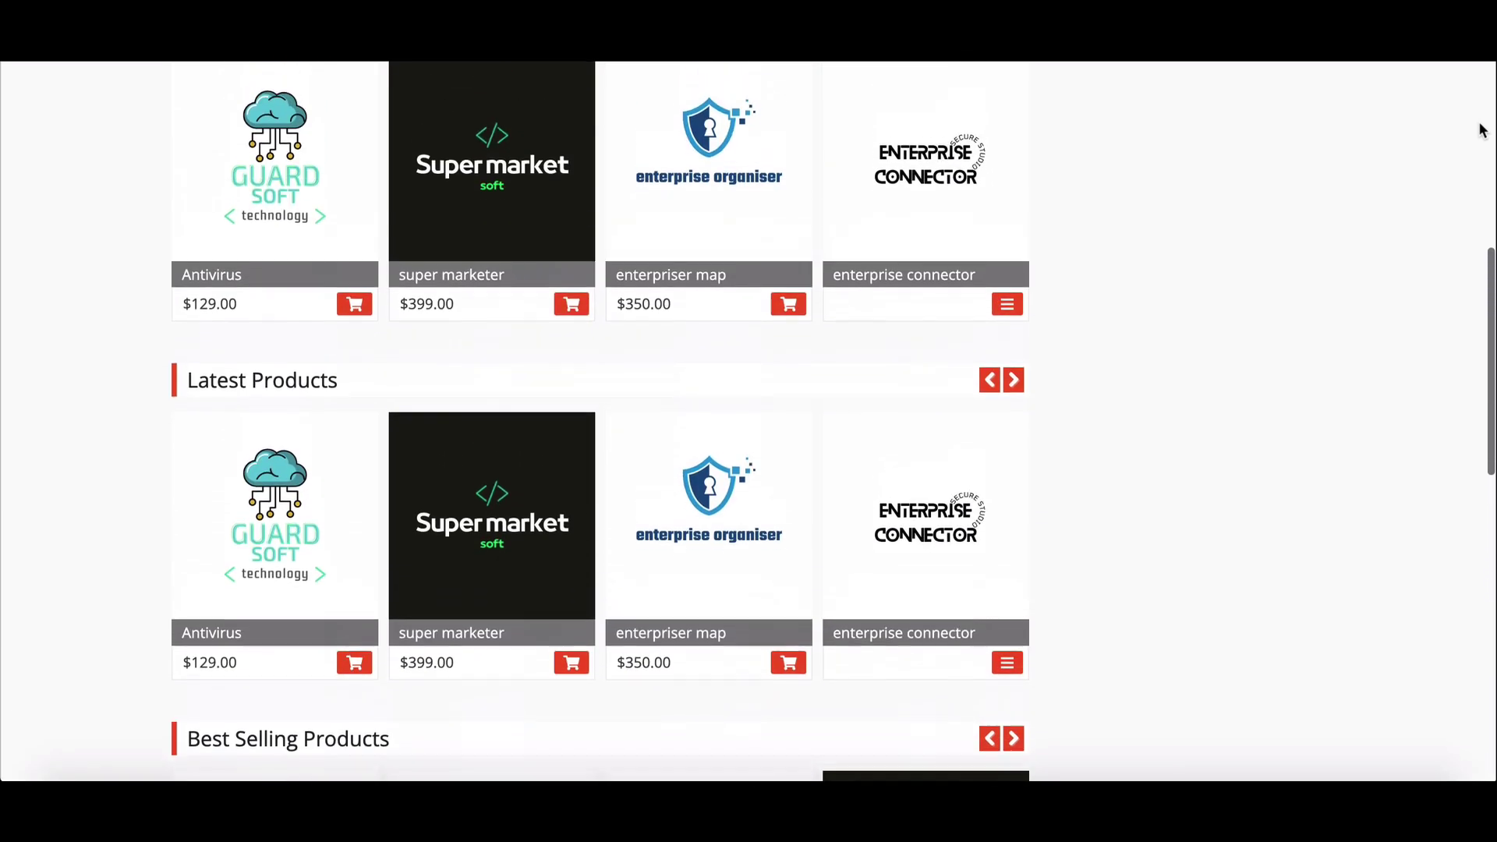
scroll(1482, 129, up, 8)
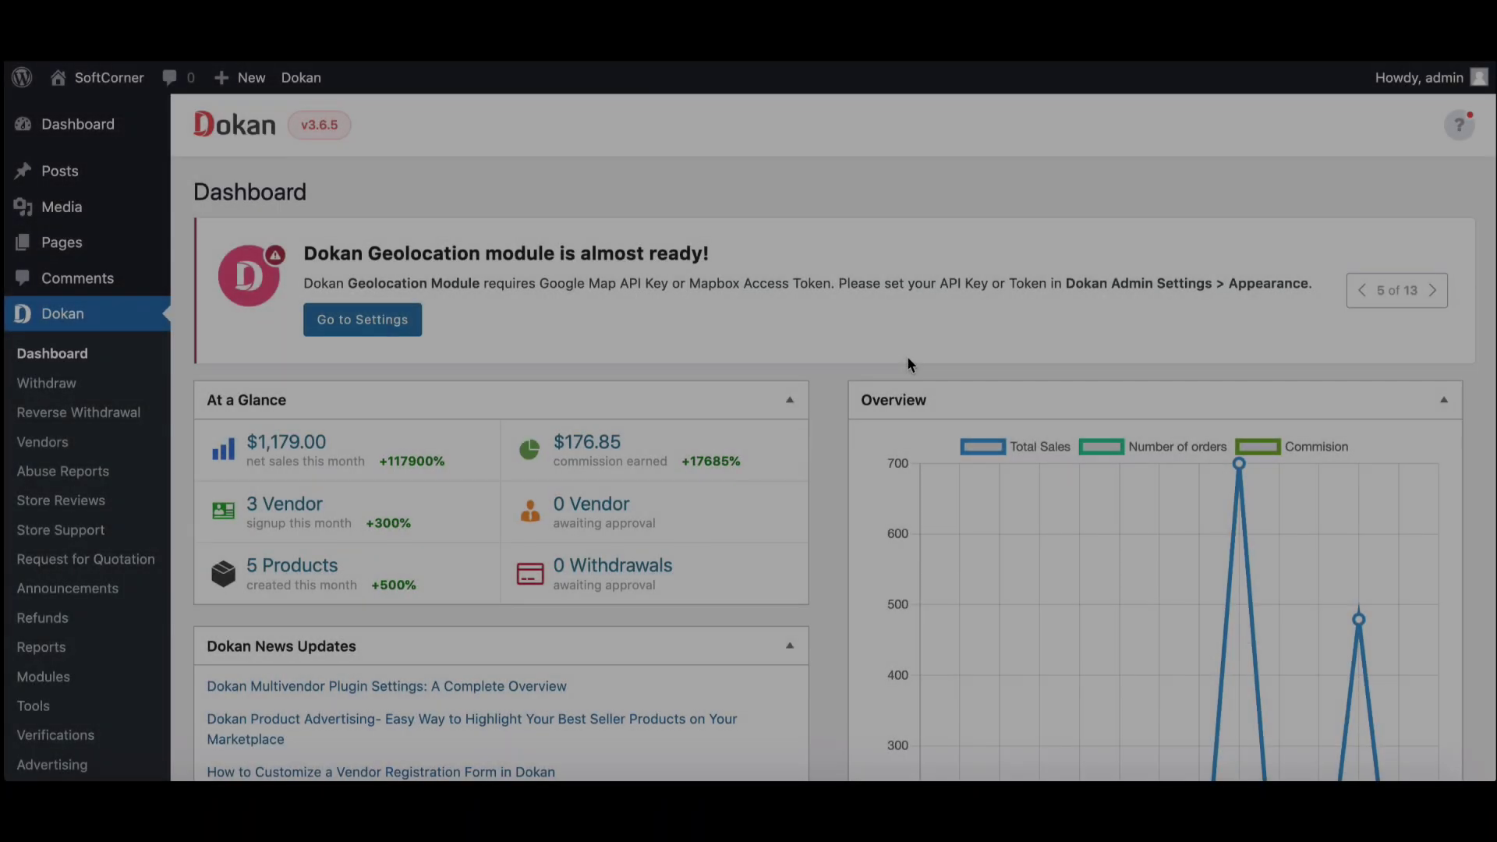
scroll(906, 355, down, 4)
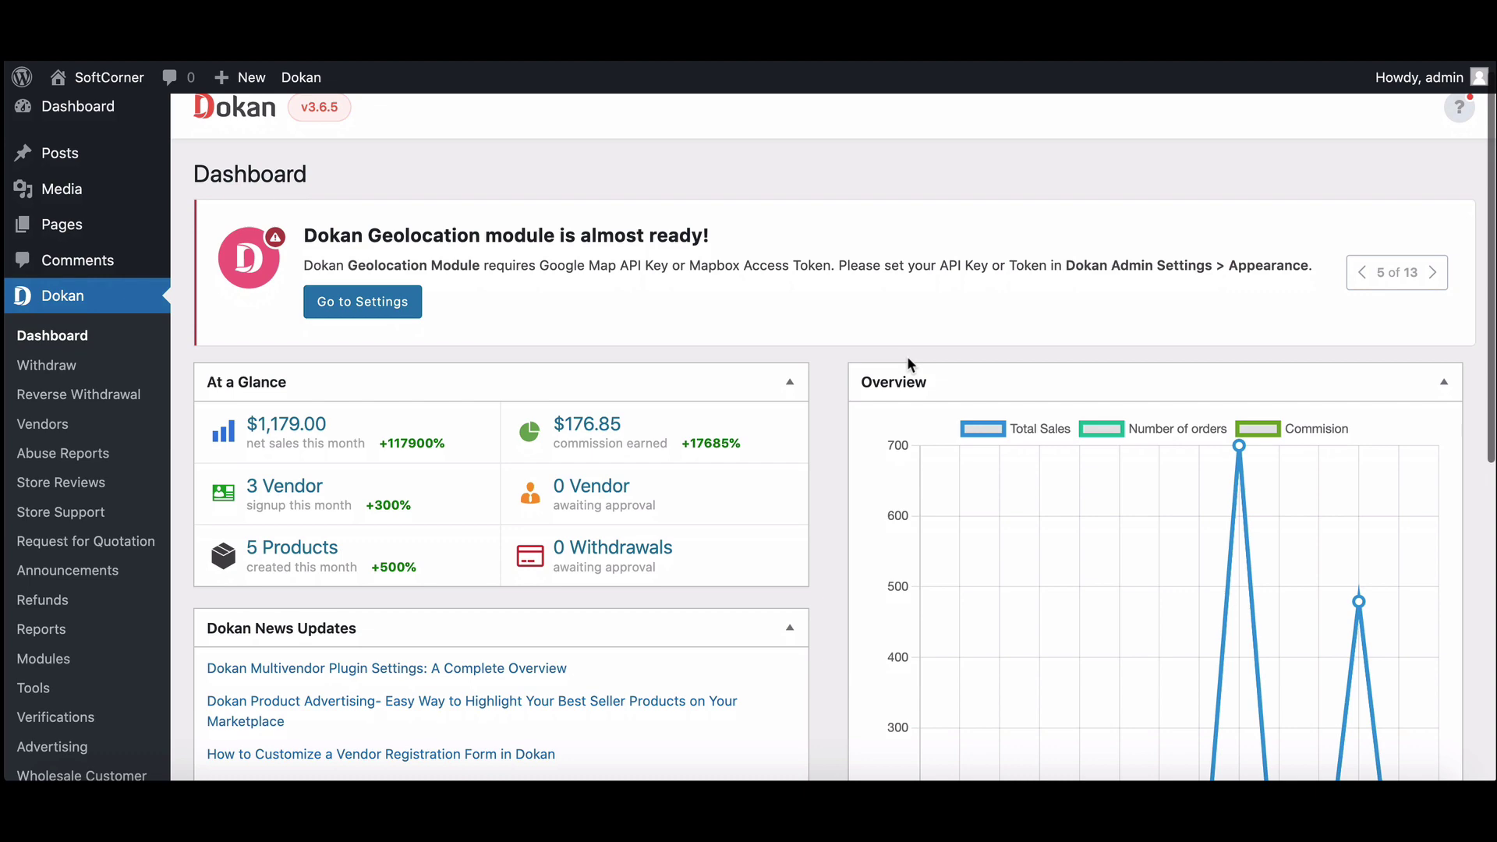
scroll(780, 437, down, 3)
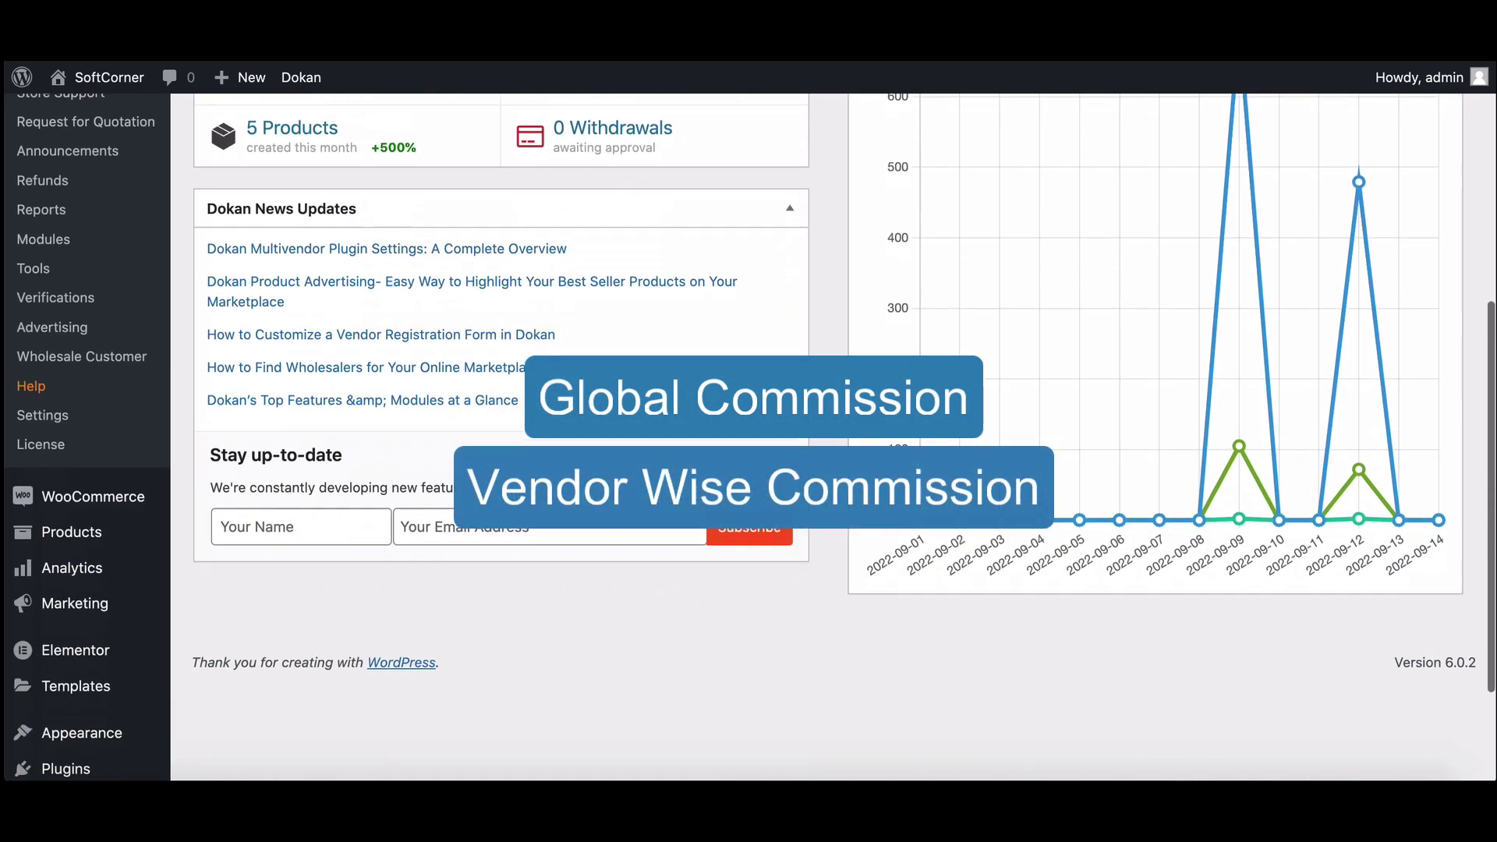
scroll(780, 436, up, 4)
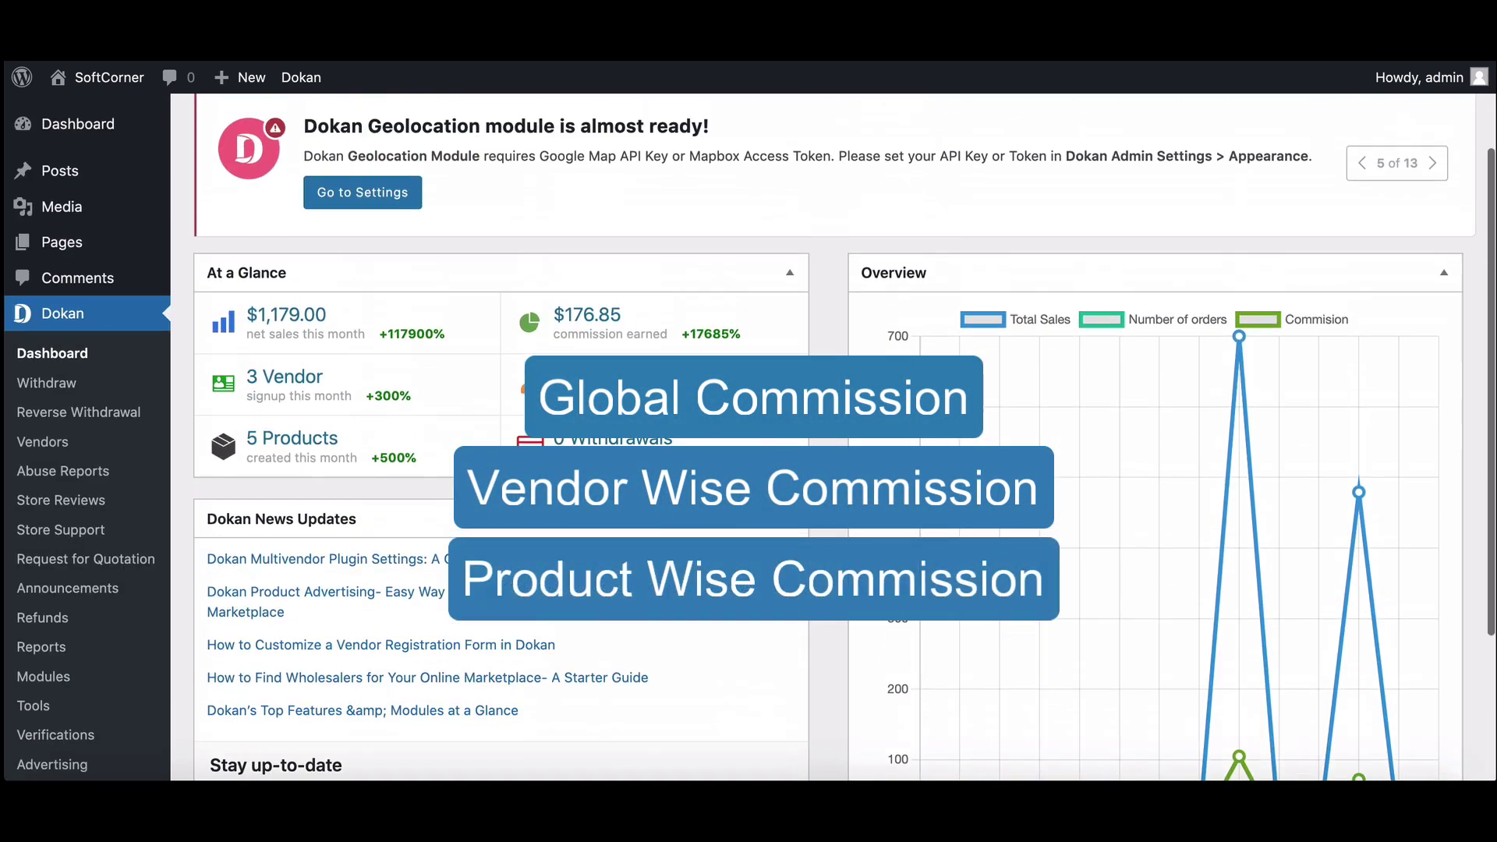
scroll(780, 437, down, 3)
scroll(906, 355, down, 5)
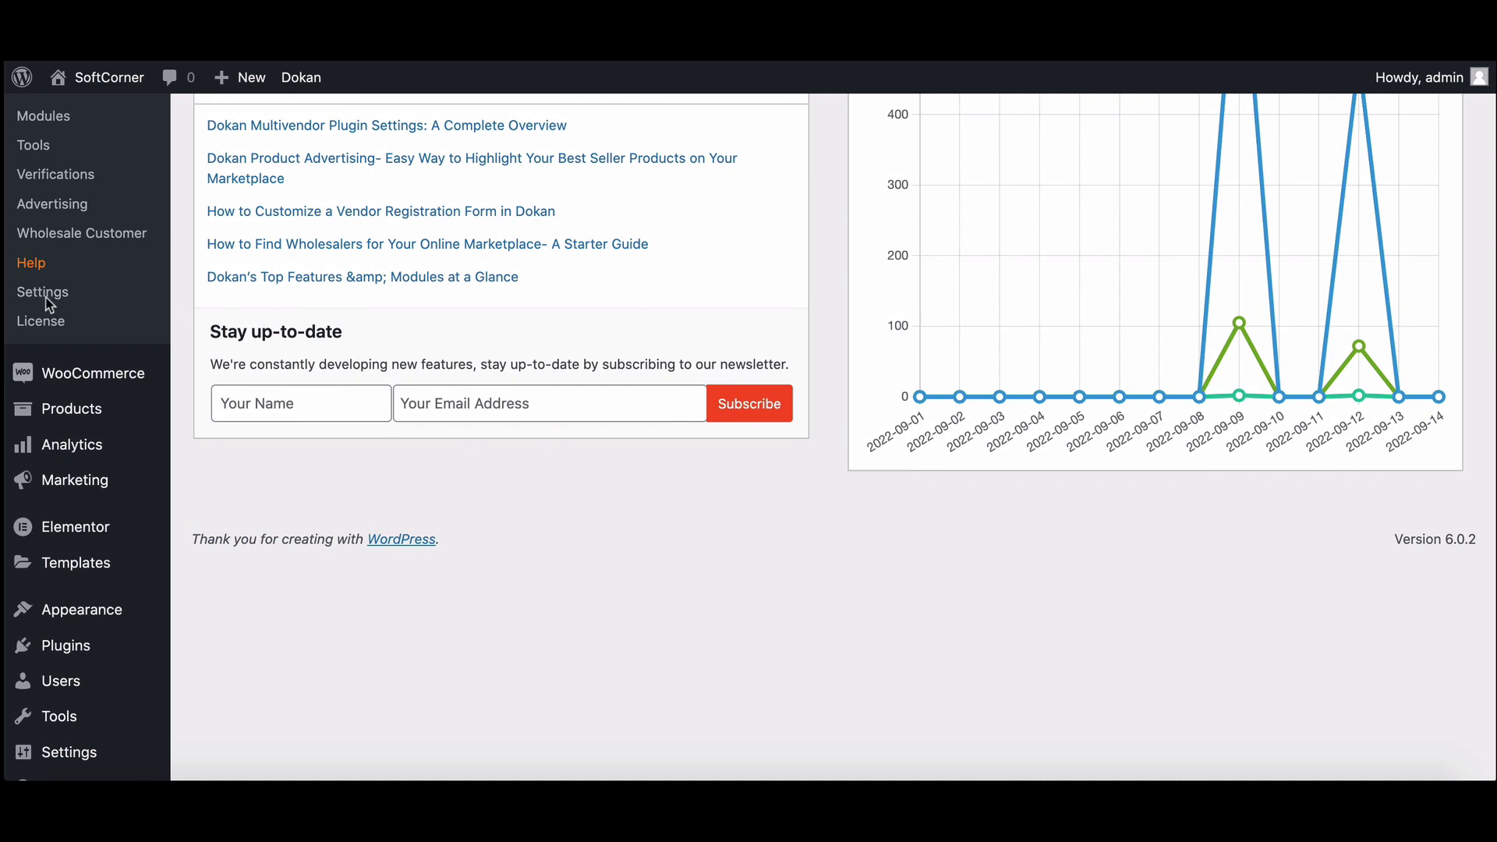
Step: Go to the Selling Options section of the Dokan settings
click(35, 293)
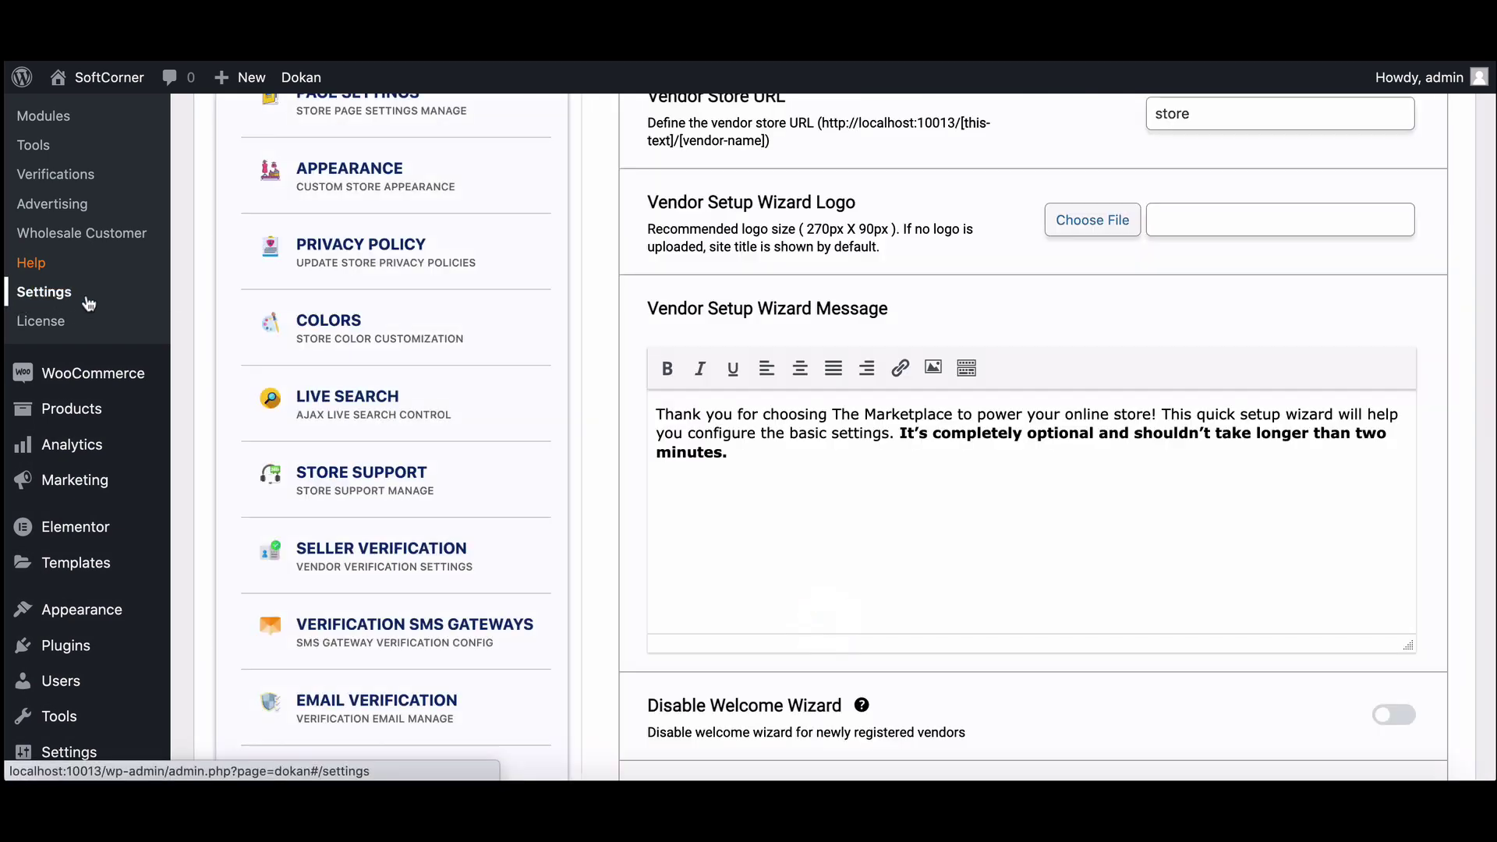
scroll(374, 390, down, 3)
click(335, 382)
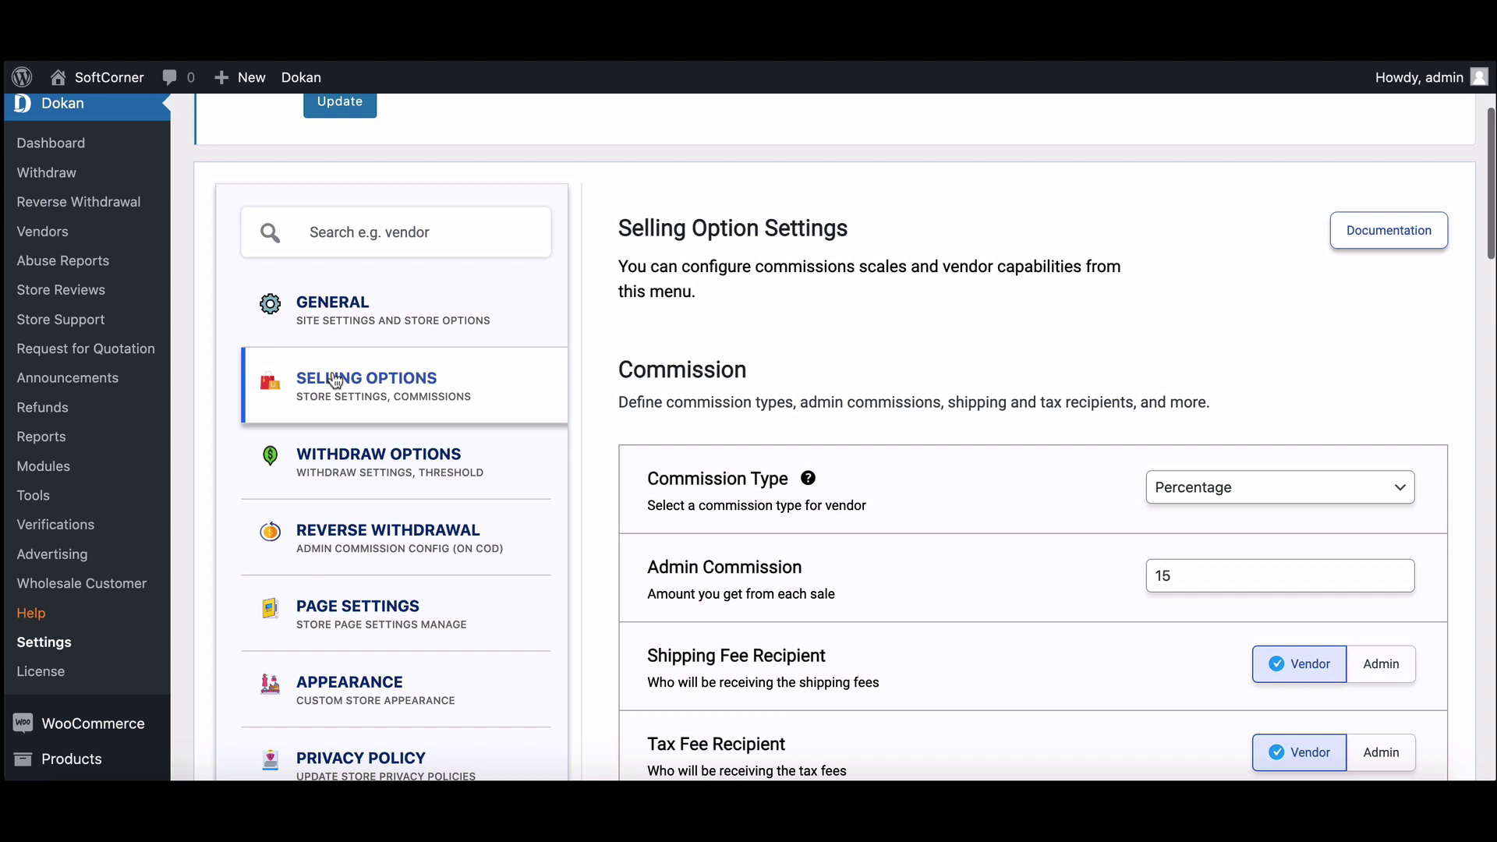
scroll(866, 331, down, 2)
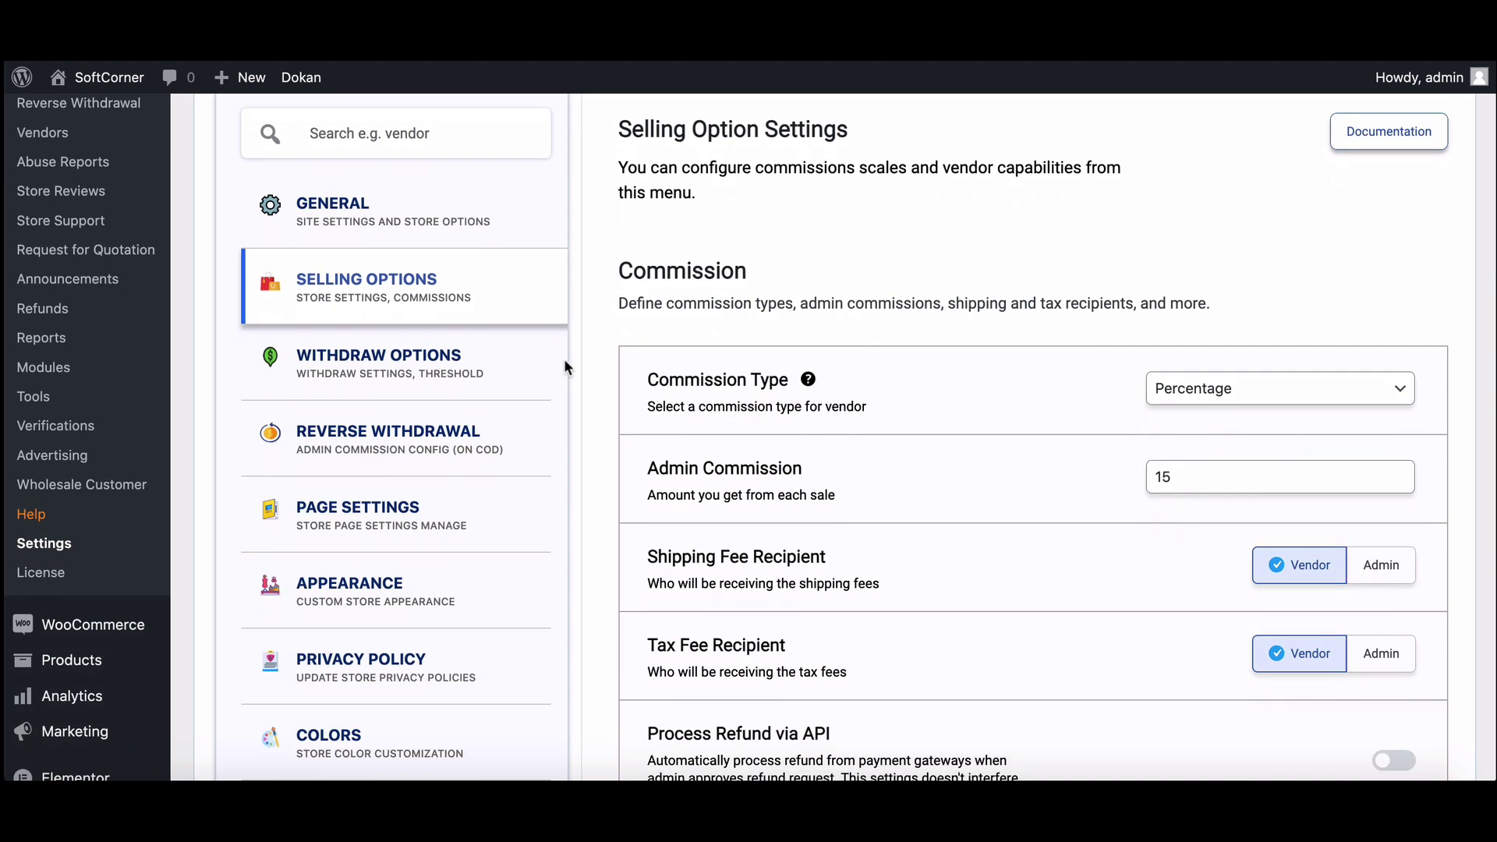
scroll(814, 429, down, 1)
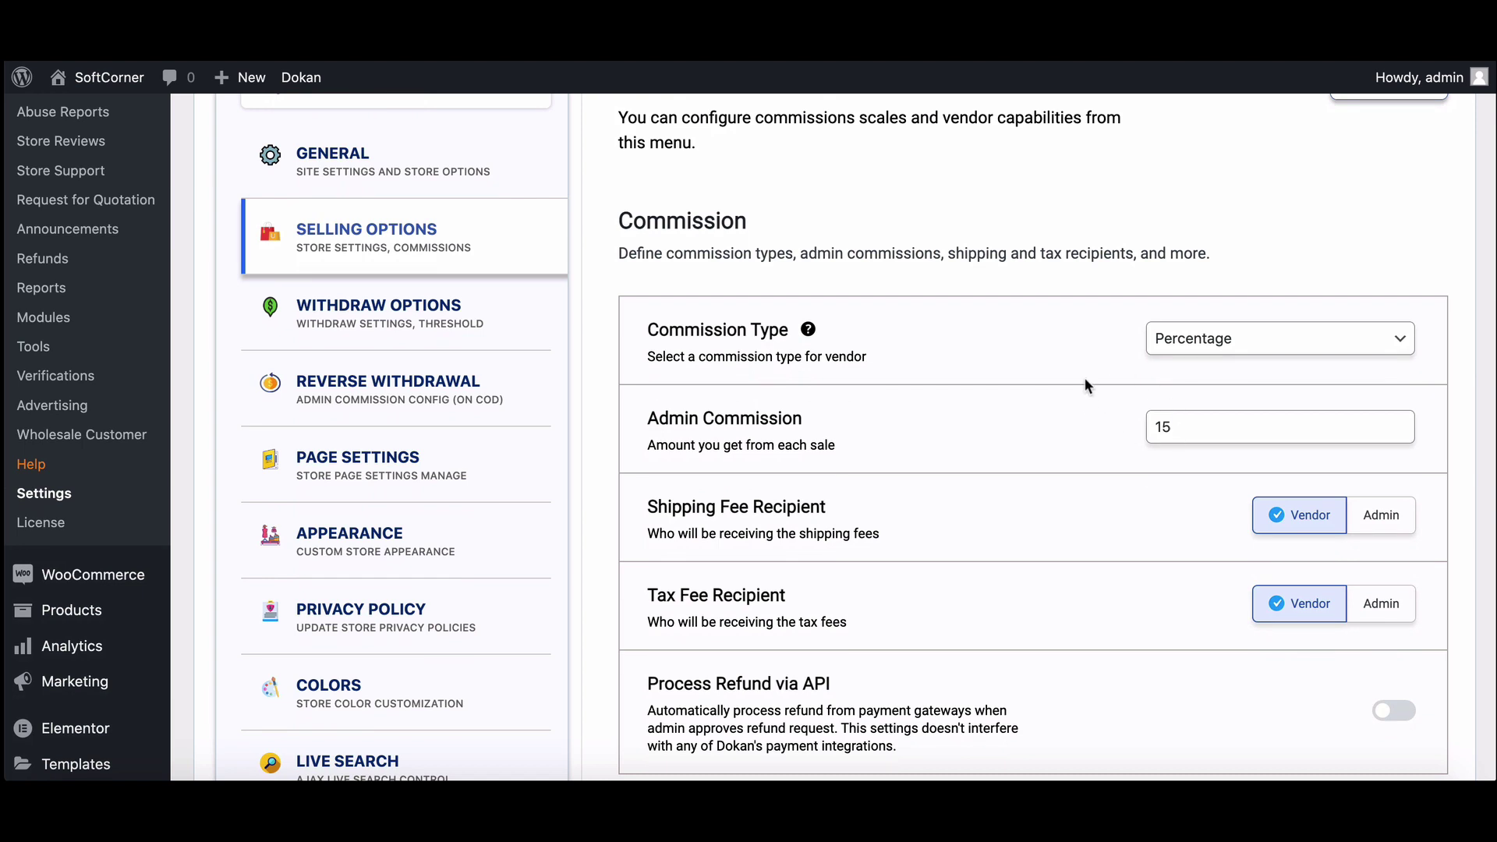
Step: Try the Flat, Percentage and Combine global commission types
click(1183, 340)
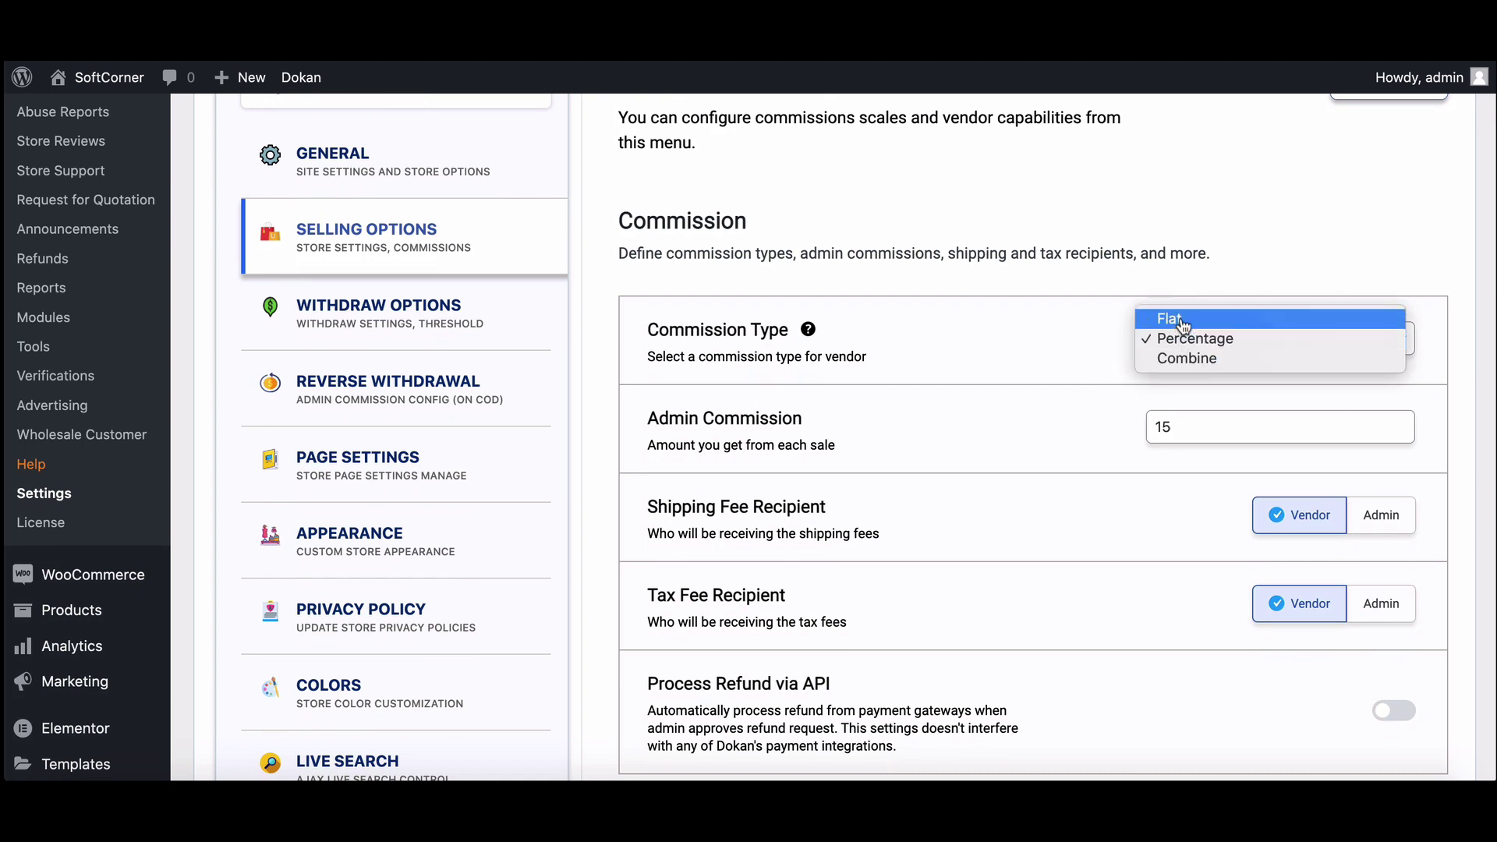
click(1184, 320)
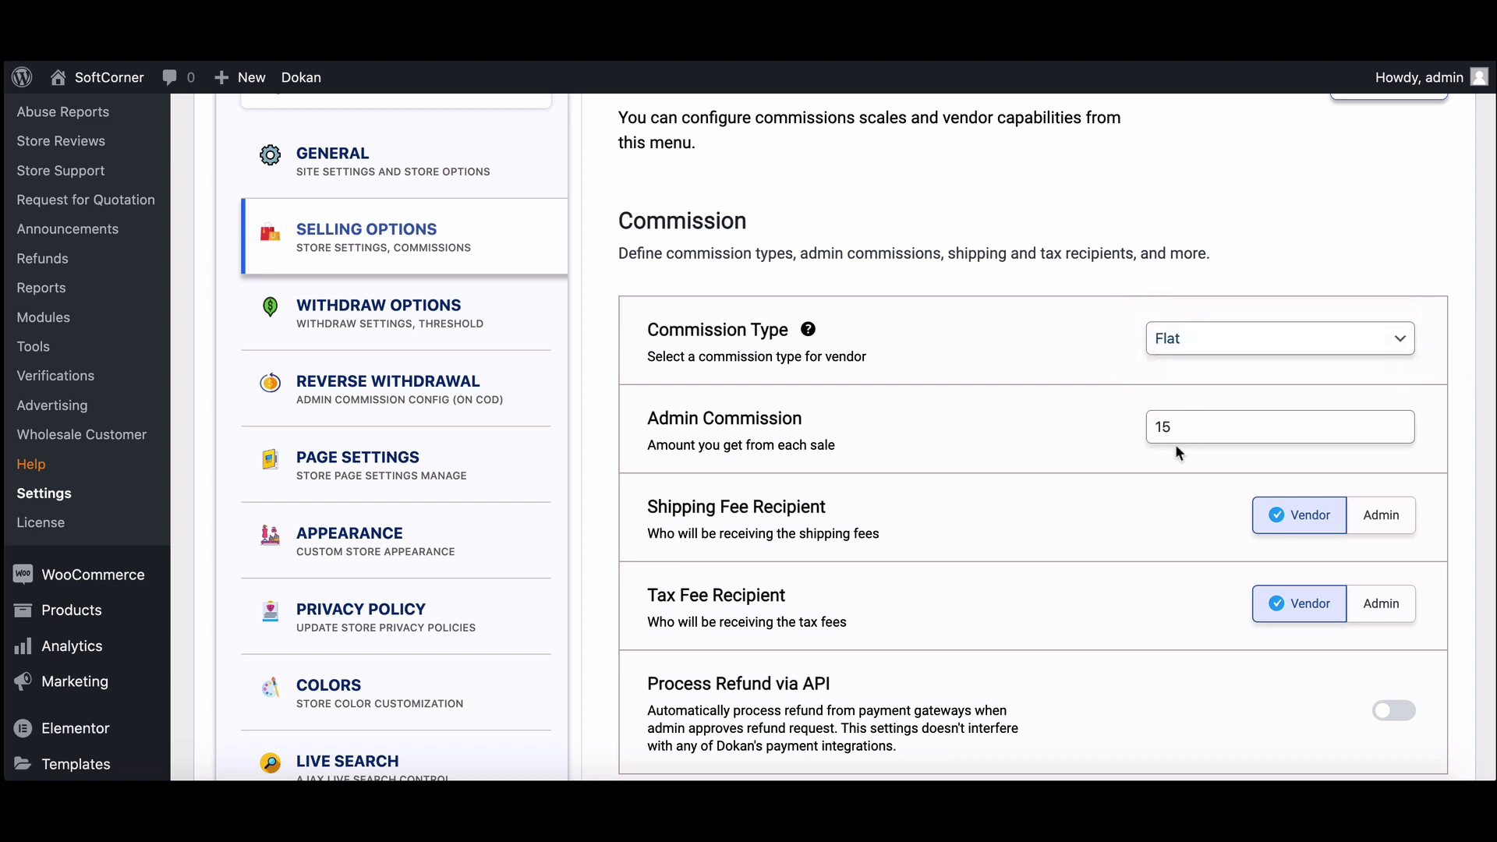
click(1208, 343)
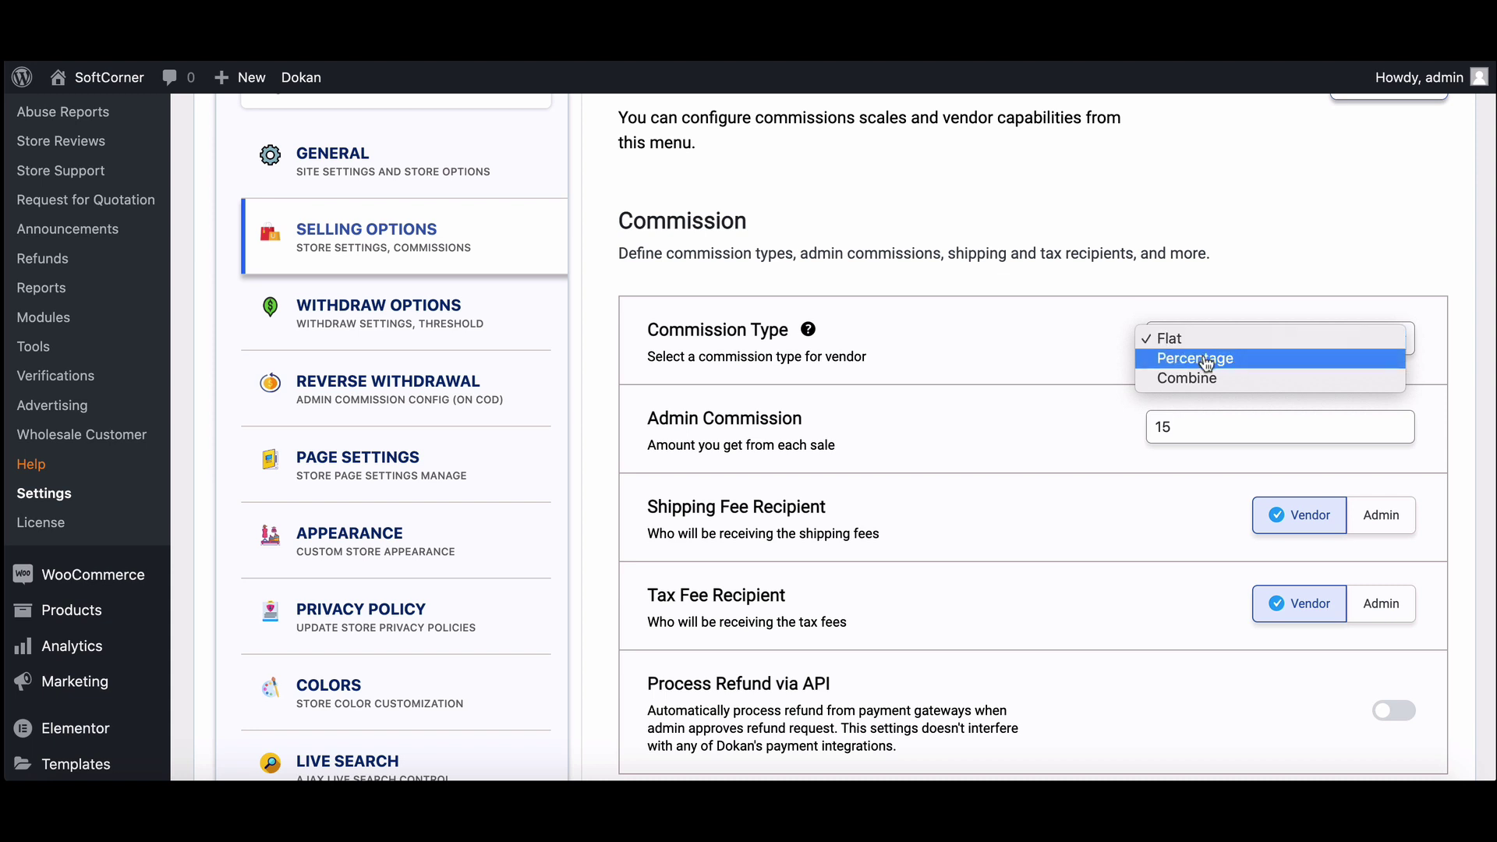
click(1207, 363)
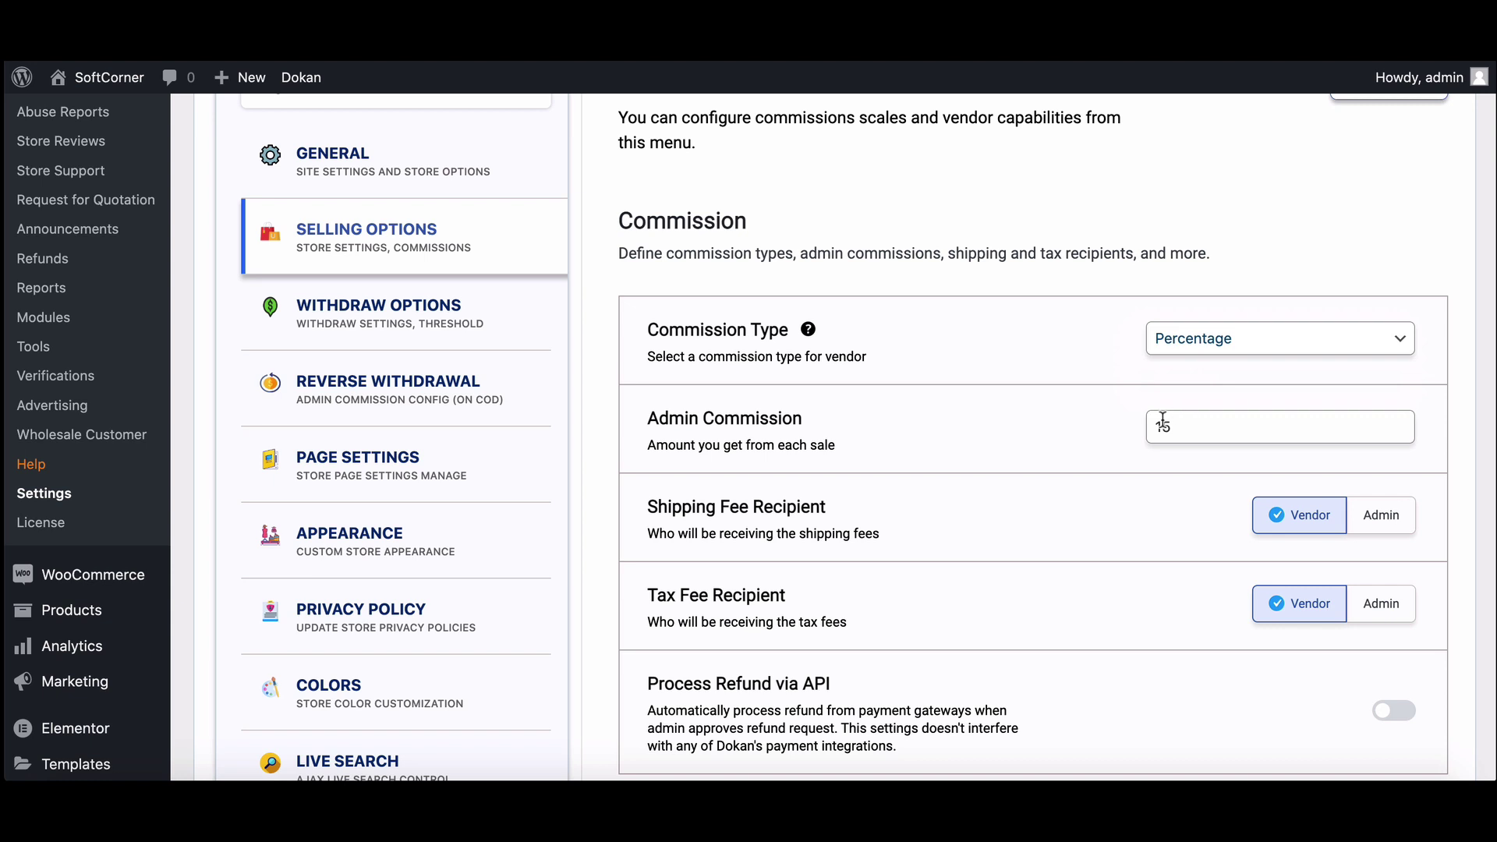
click(1208, 347)
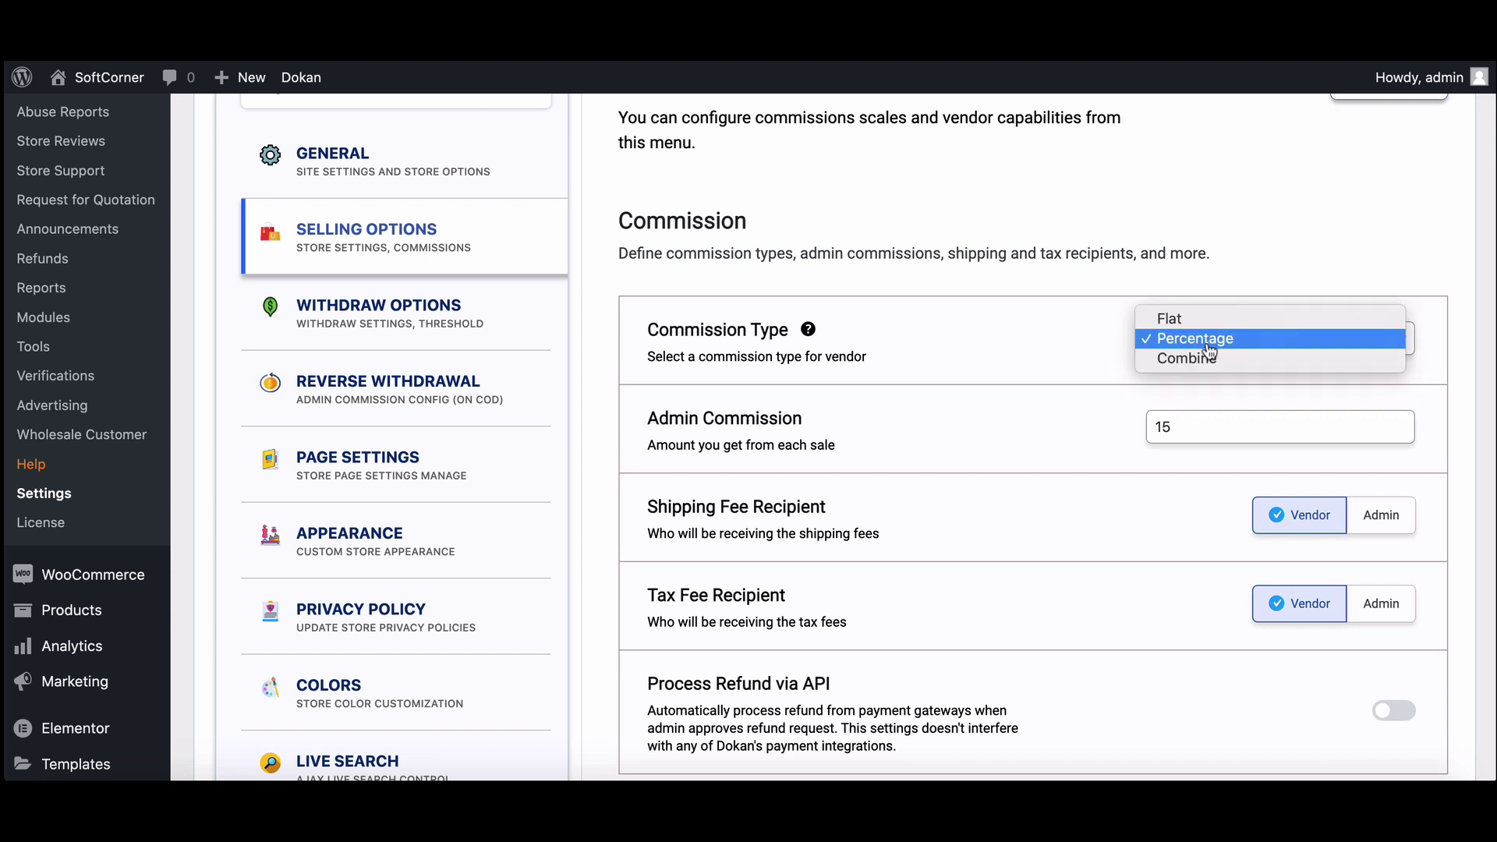
click(1209, 360)
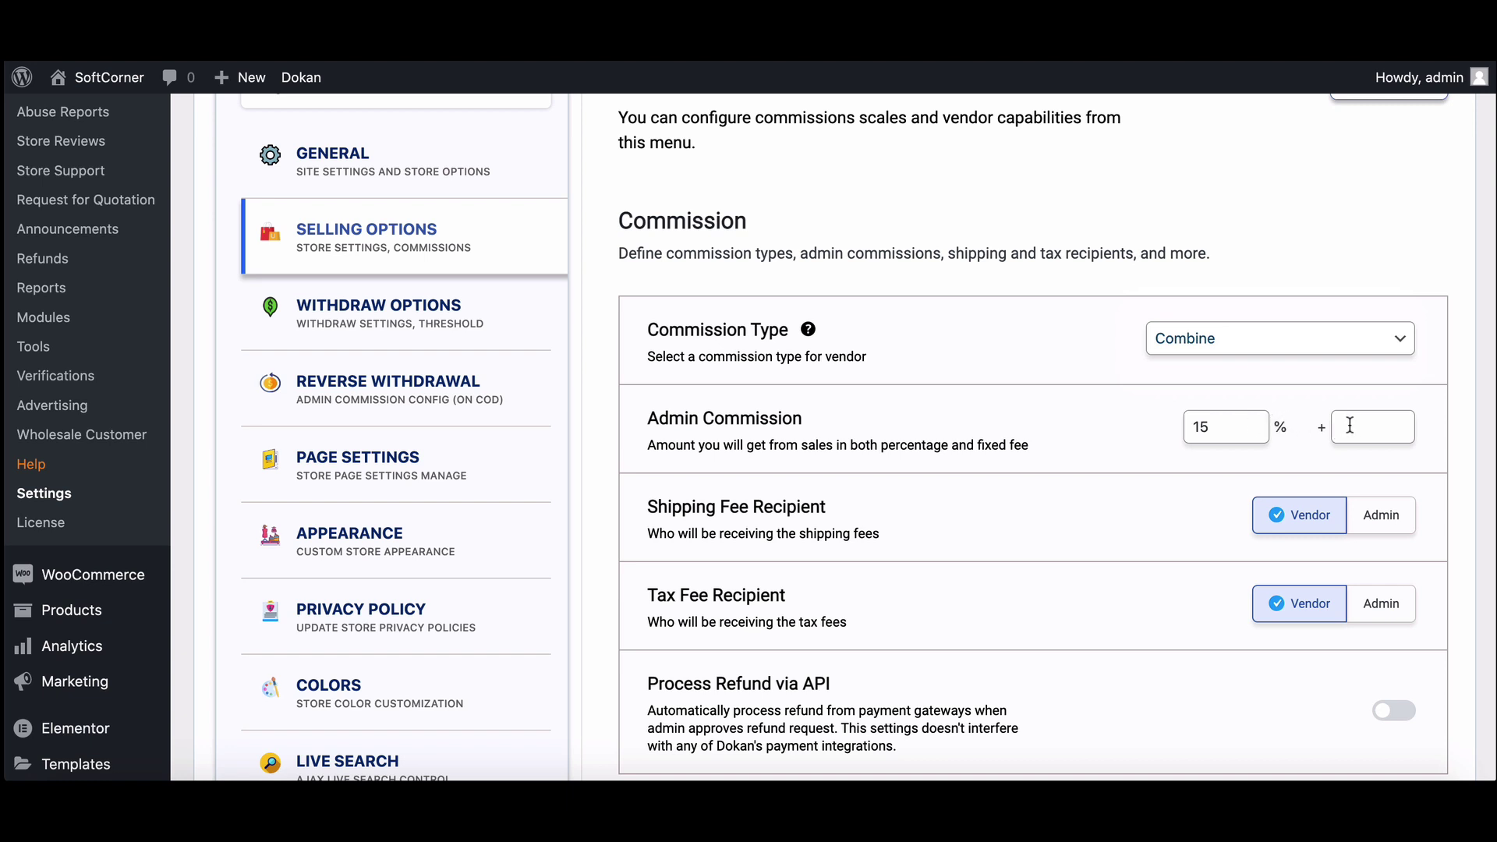
Step: Return the commission type to Percentage with 15 admin commission and save
click(1273, 335)
click(1250, 316)
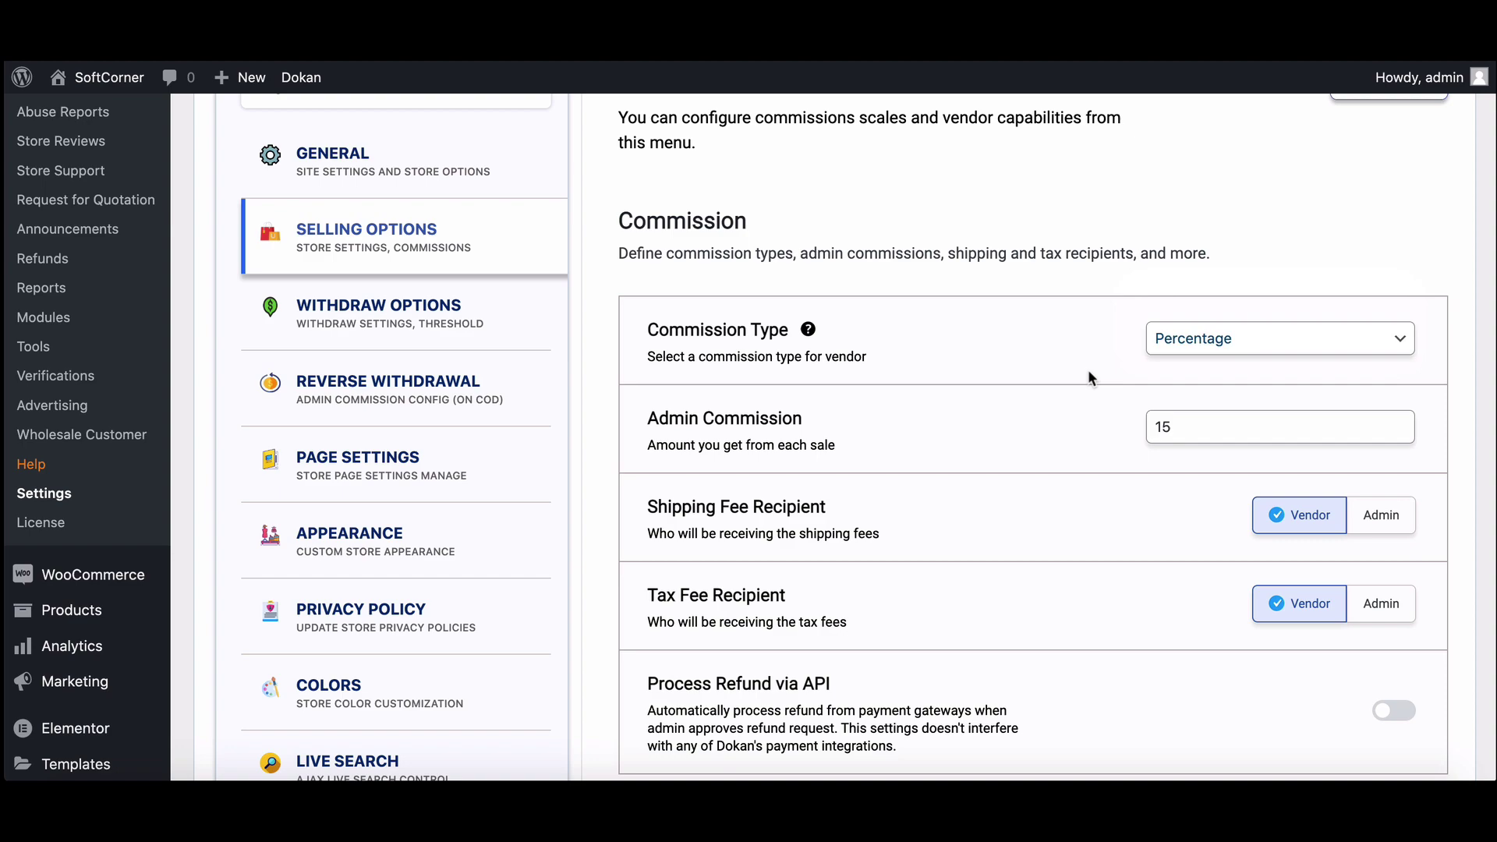
scroll(1053, 367, down, 20)
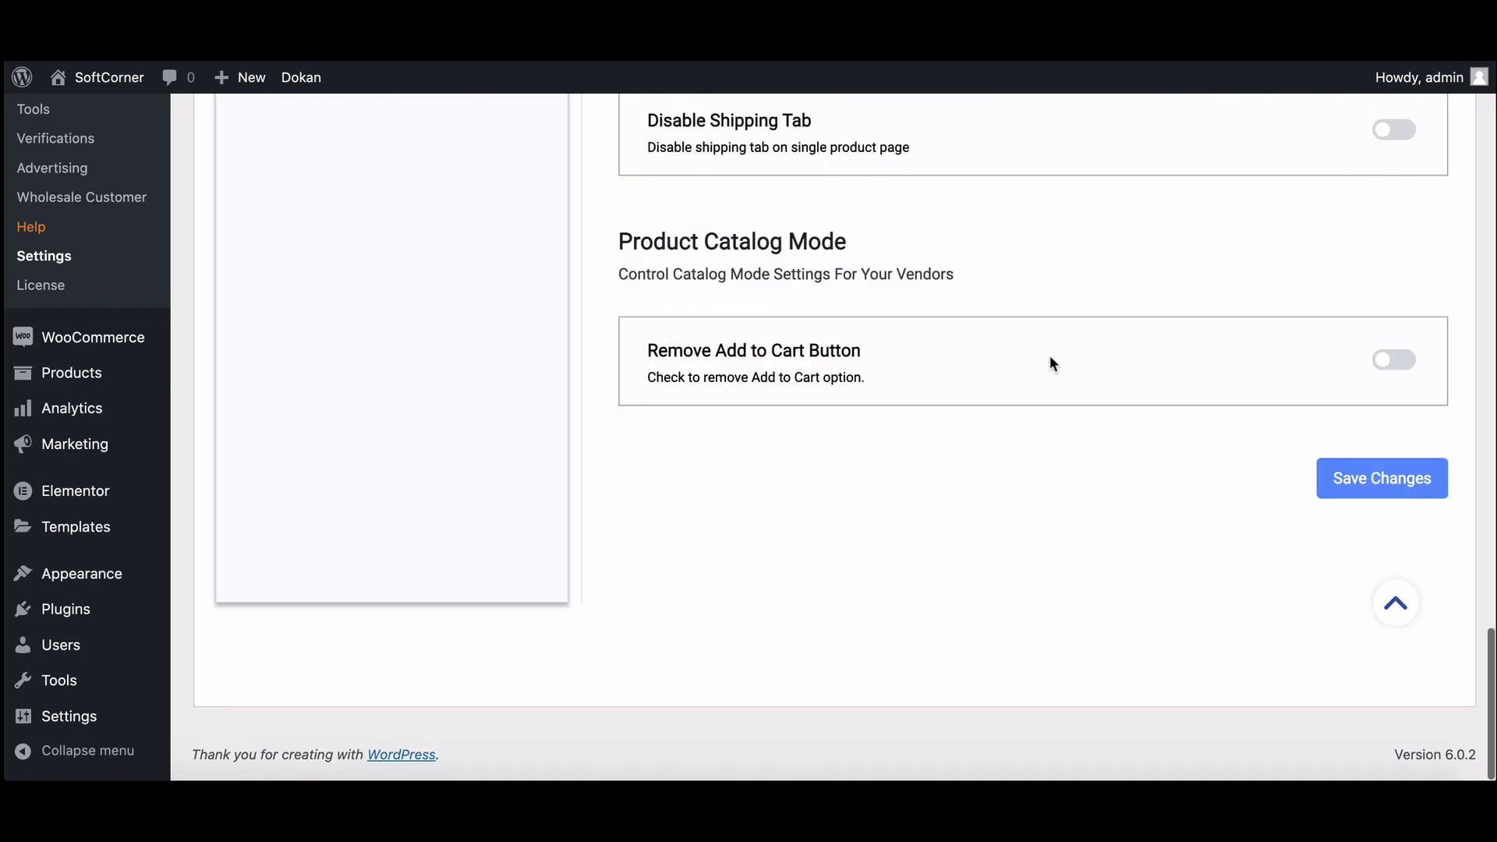
click(1382, 478)
Step: Add the $199.00 enterprise connector to the cart, check out and place the order
scroll(287, 359, down, 3)
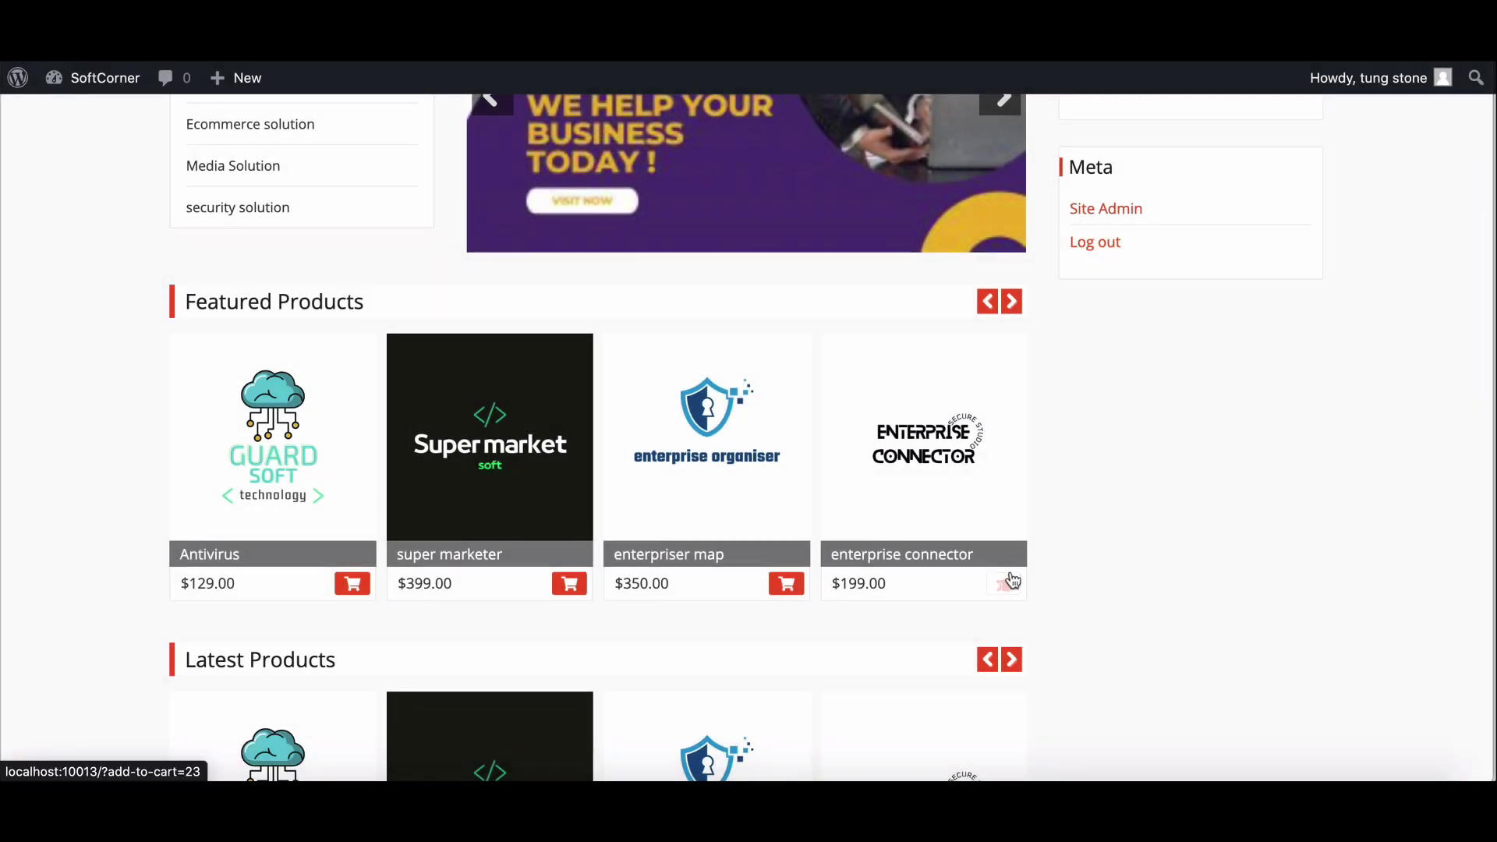
click(1012, 581)
mouse_move(960, 110)
click(929, 301)
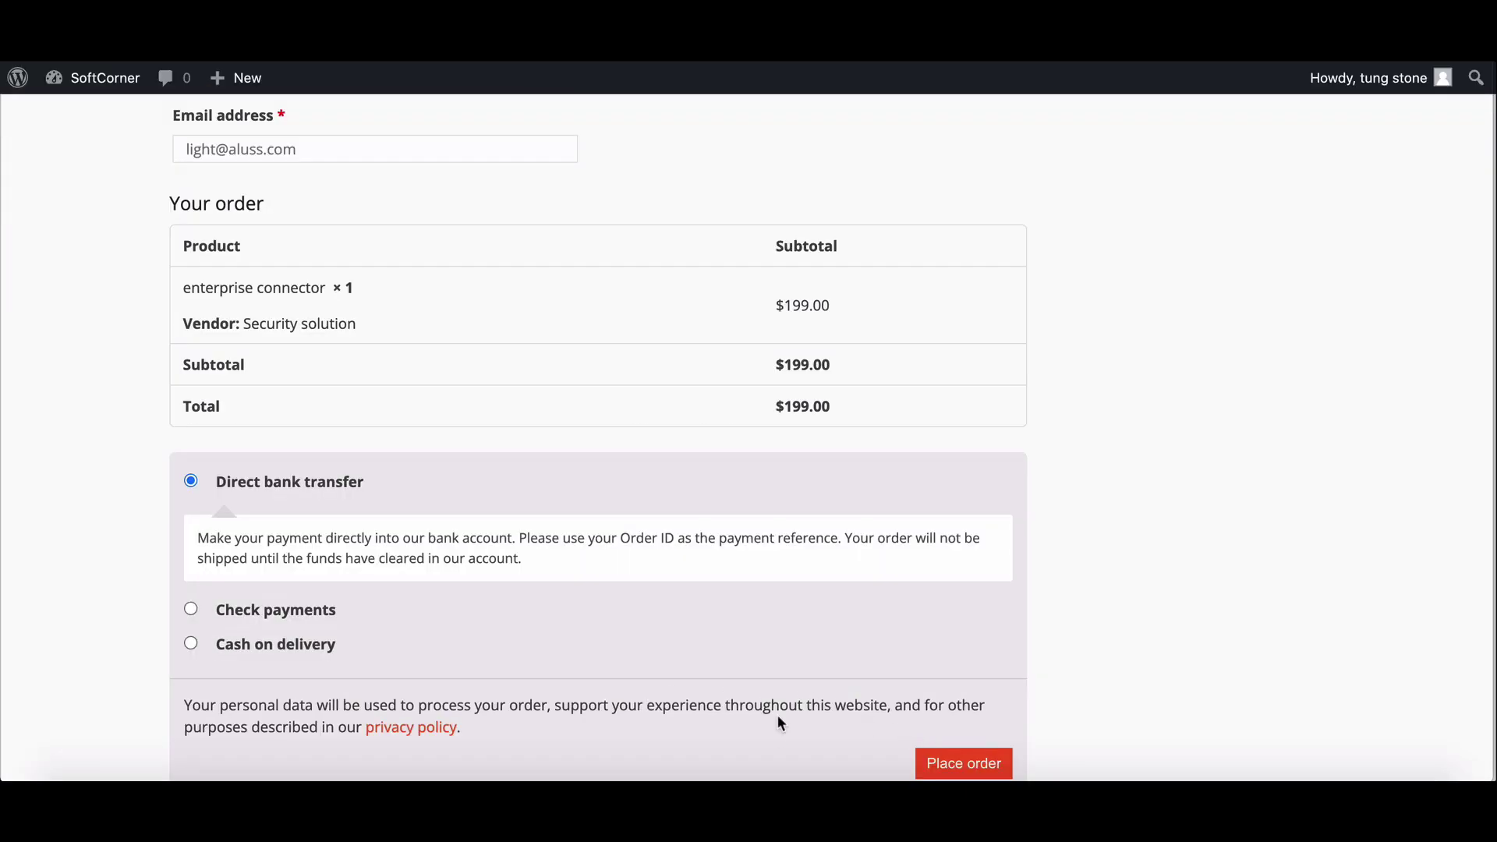
click(961, 764)
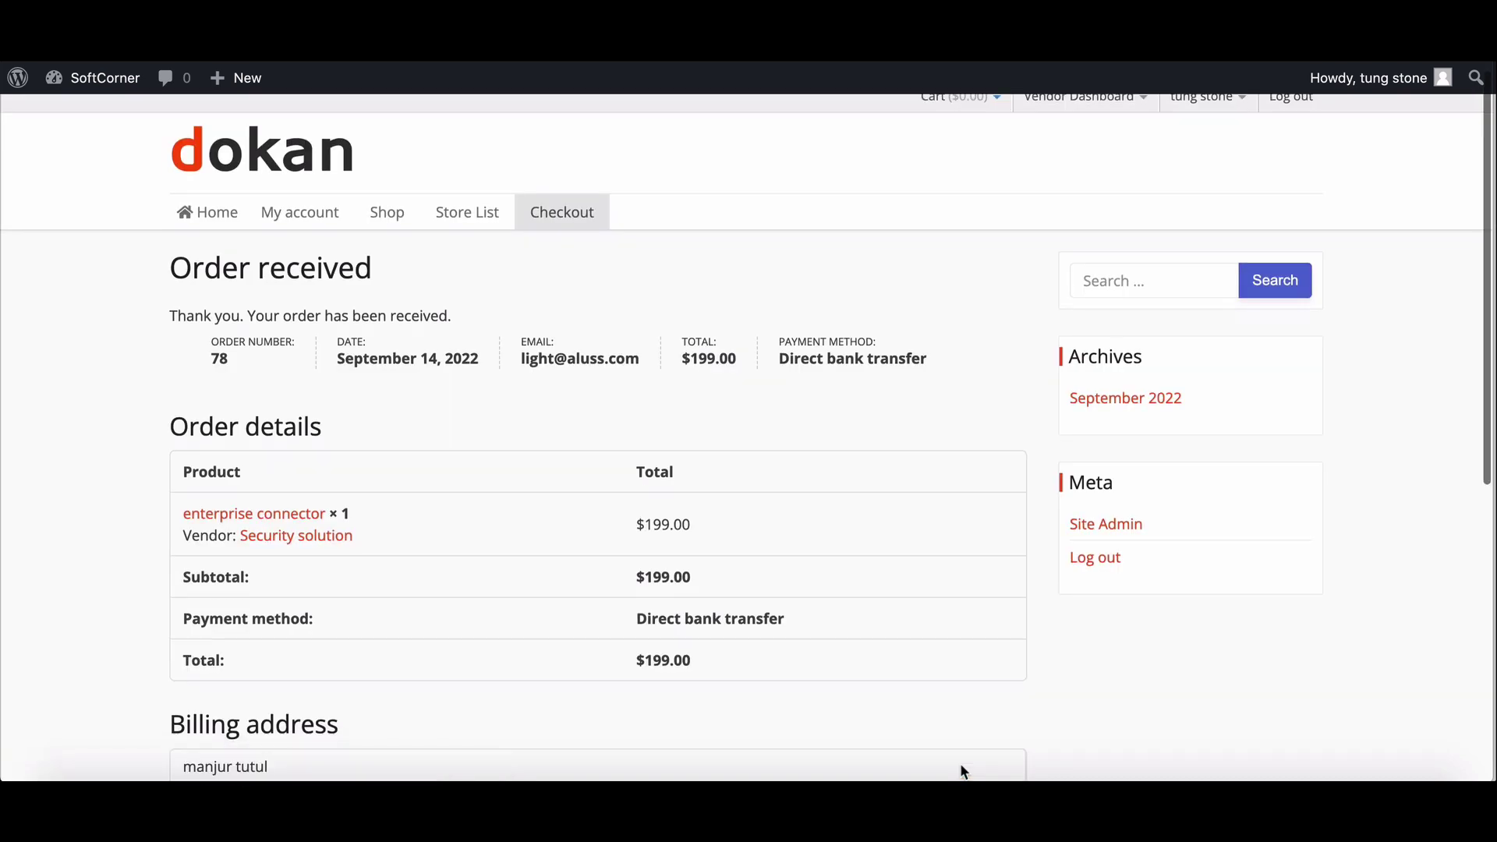
scroll(960, 768, down, 4)
scroll(964, 772, up, 4)
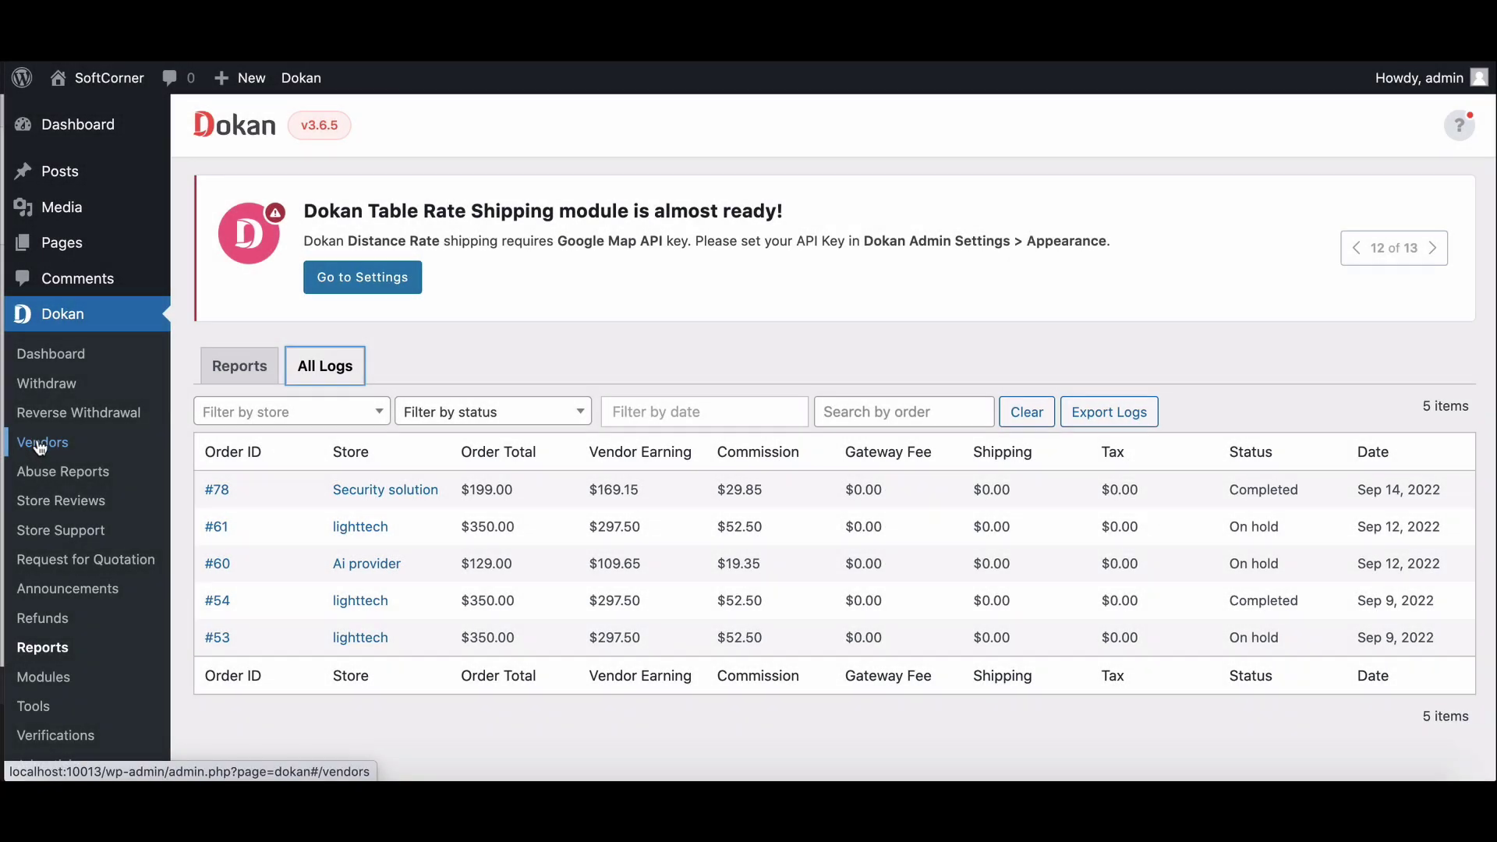
Step: Open the Ai provider vendor for editing from the Vendors list
click(40, 443)
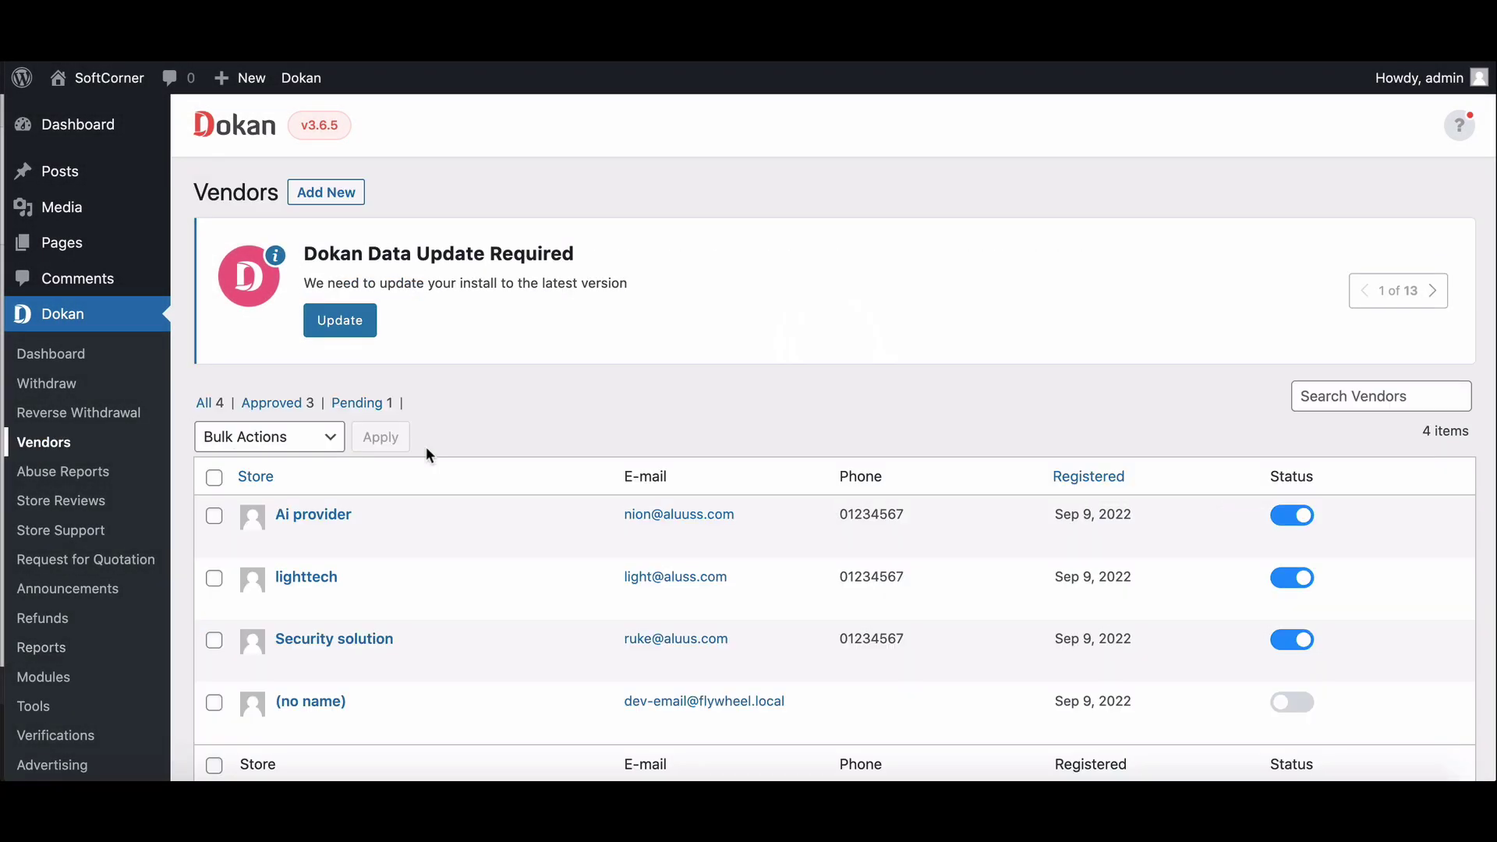
mouse_move(304, 524)
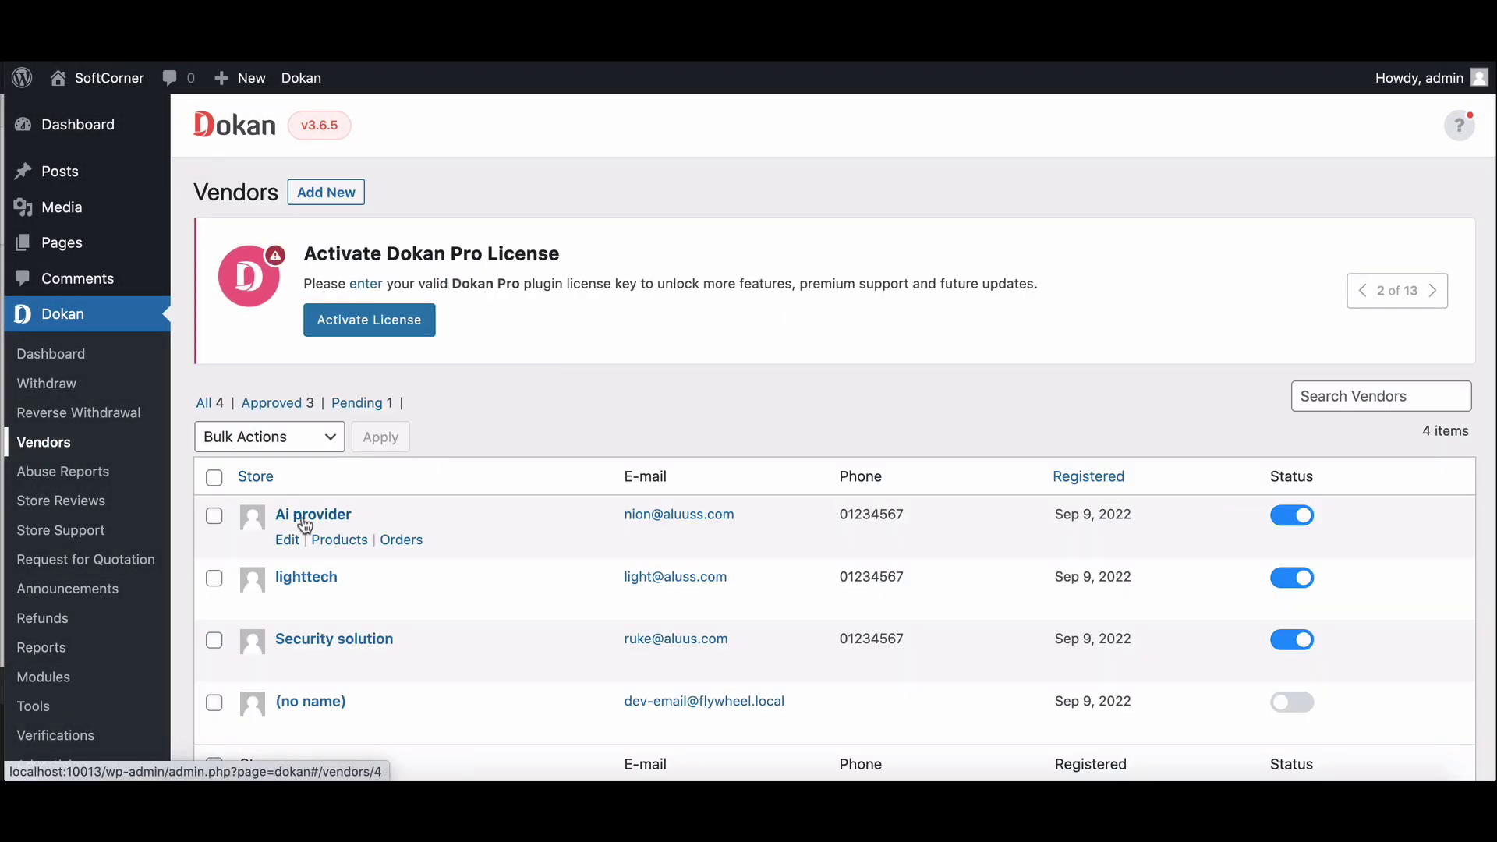
click(287, 541)
scroll(476, 423, down, 20)
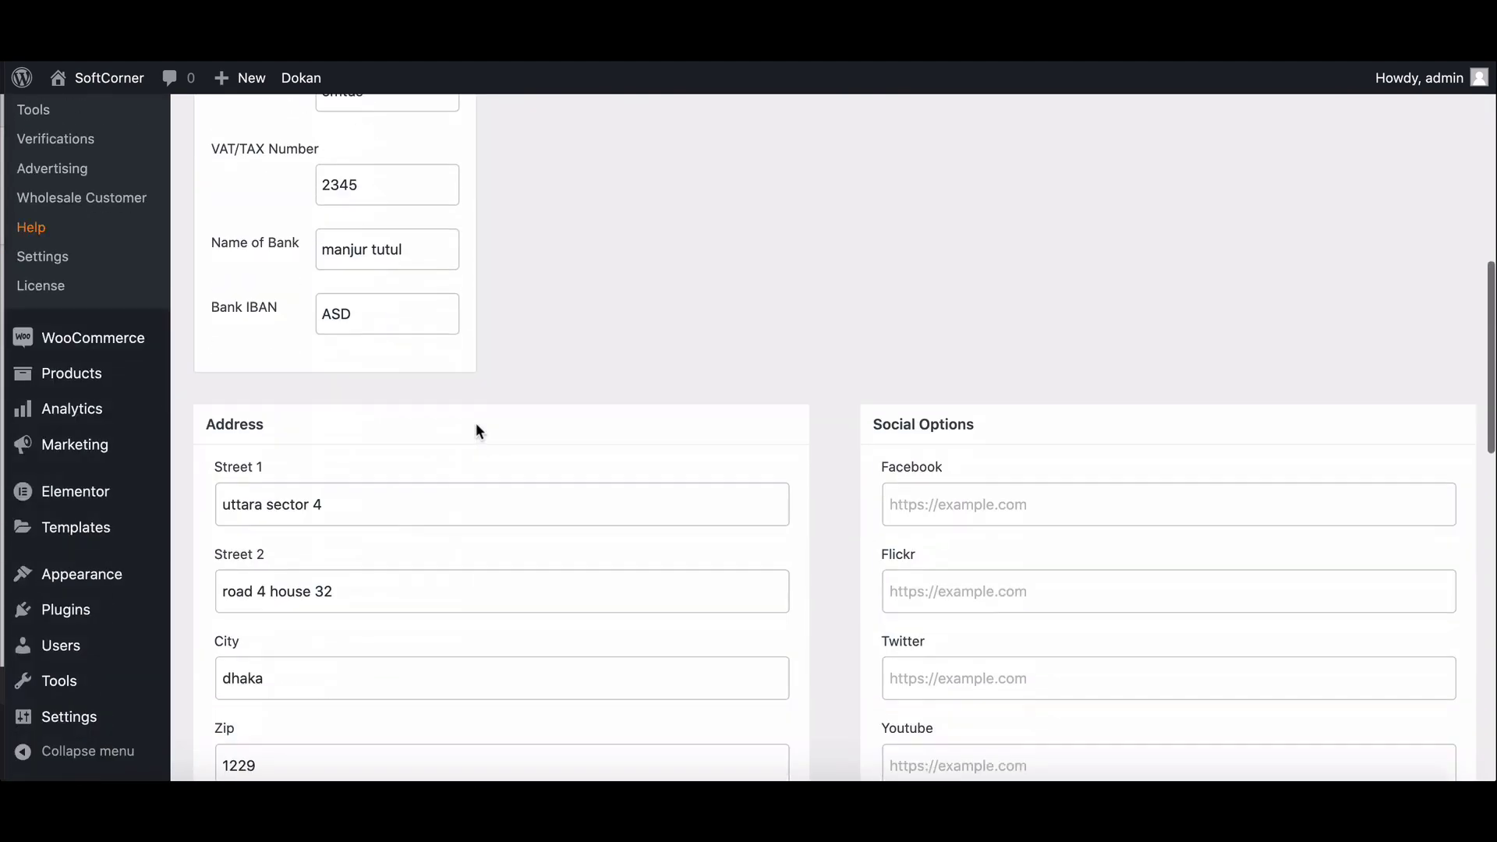
scroll(476, 423, up, 3)
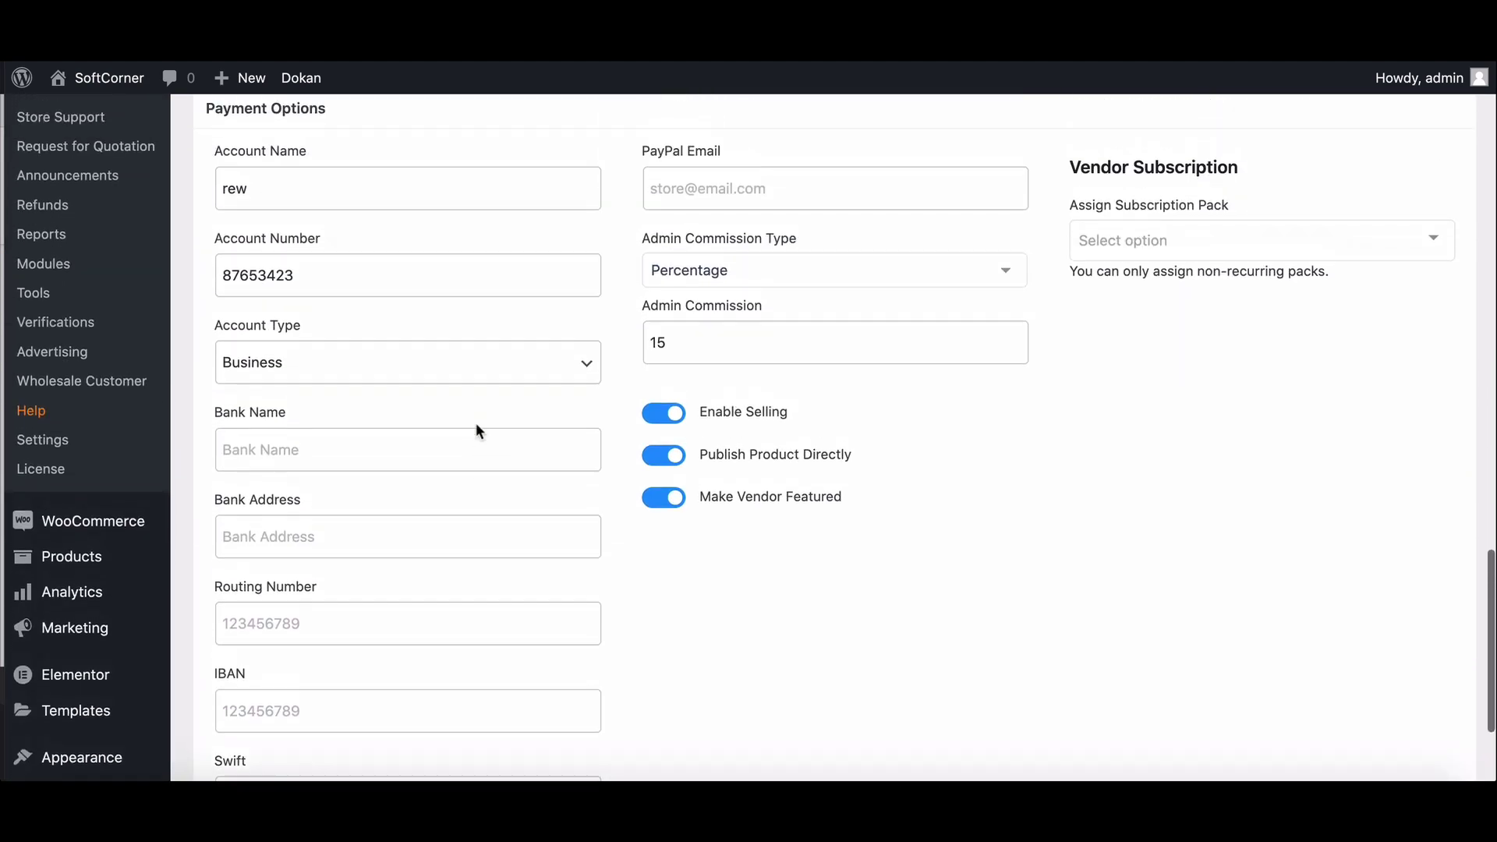
Step: Set Ai provider's admin commission to Flat 20, save, and dismiss the confirmation
click(678, 287)
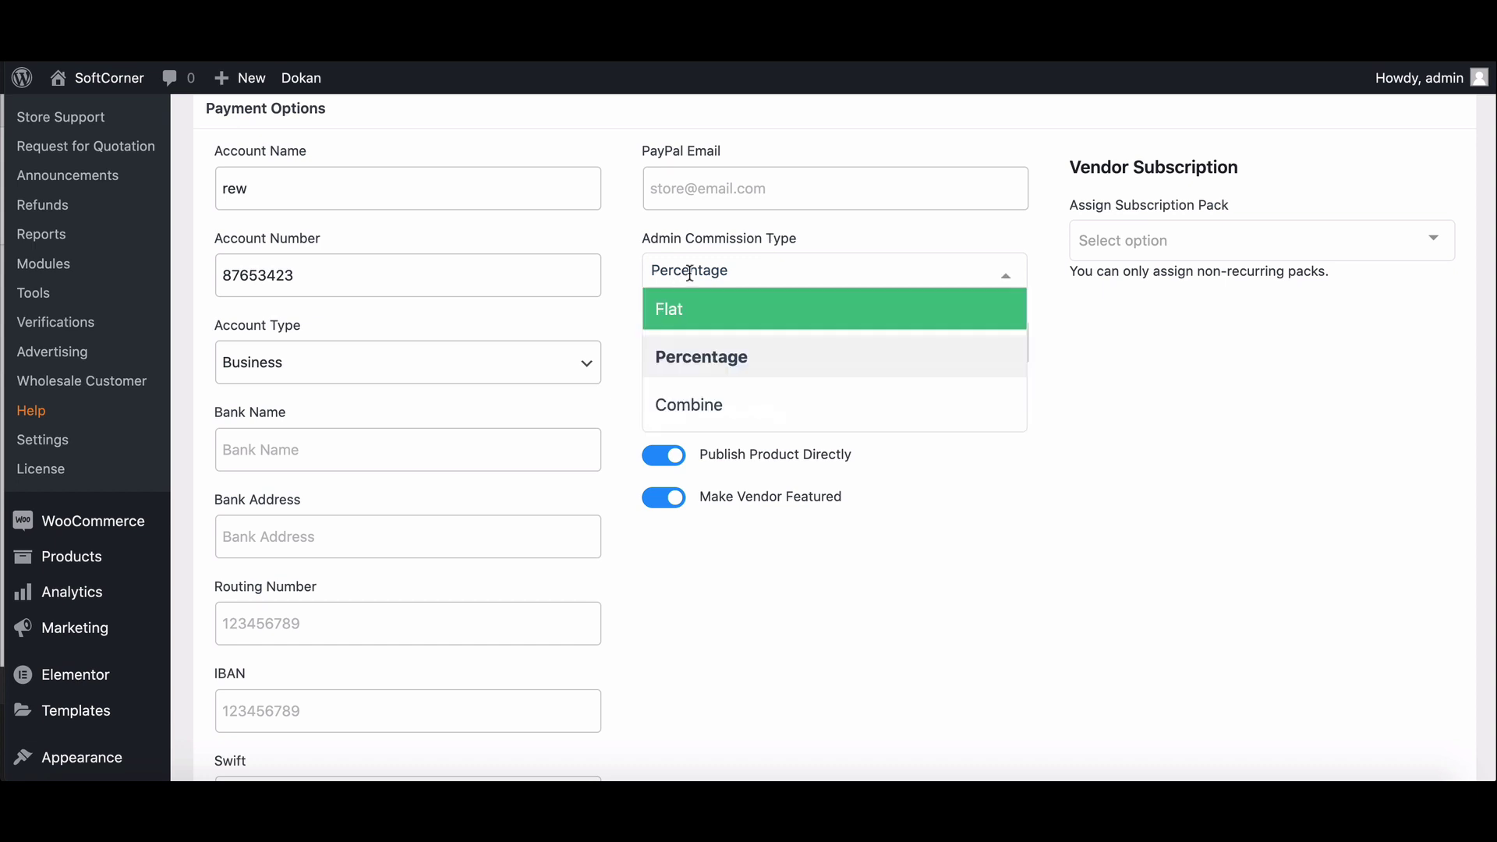
click(696, 312)
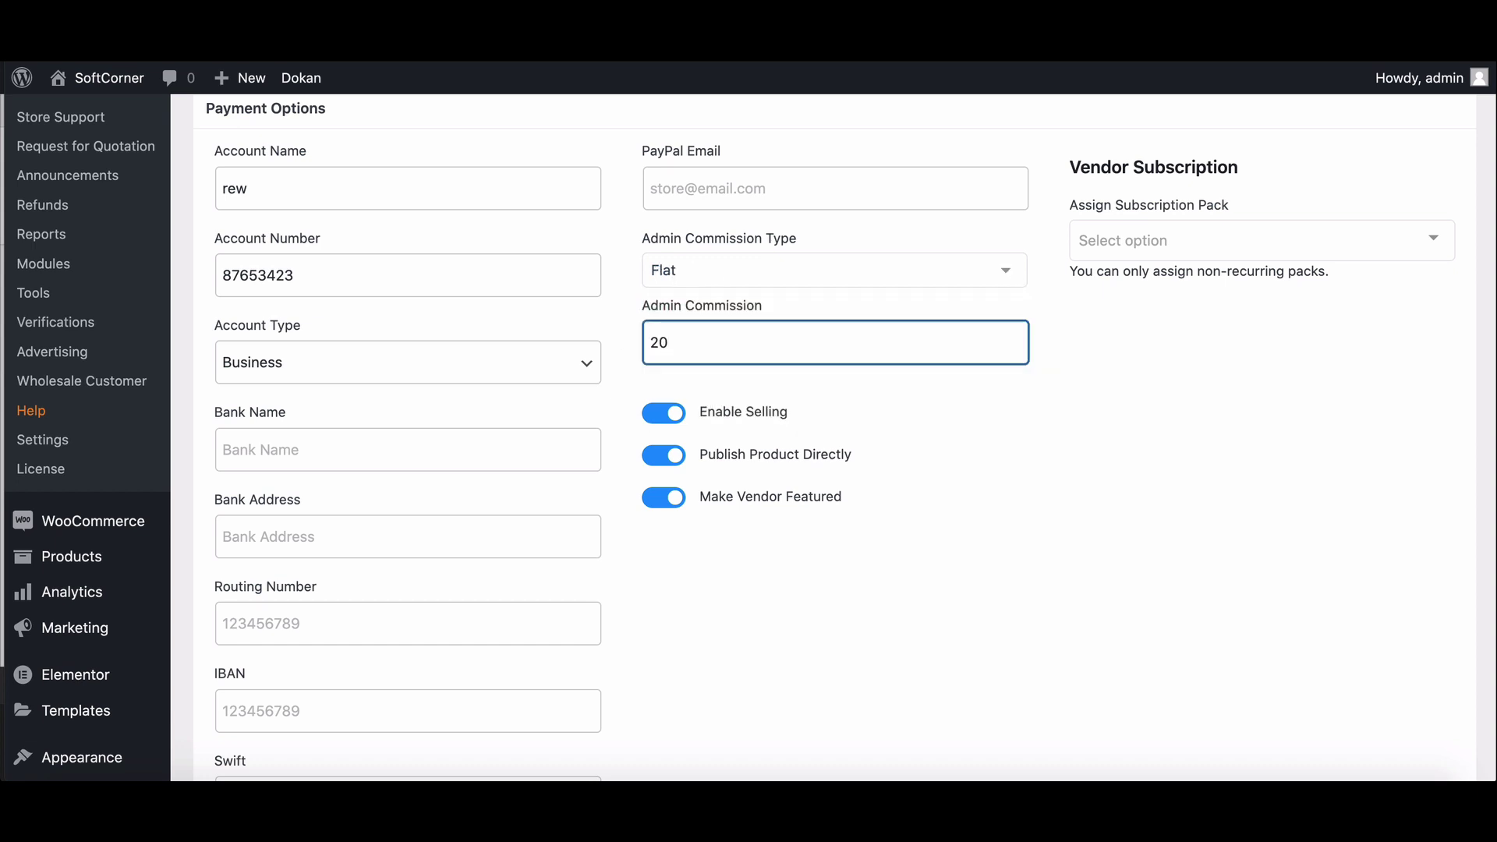
scroll(933, 434, up, 5)
scroll(939, 434, down, 8)
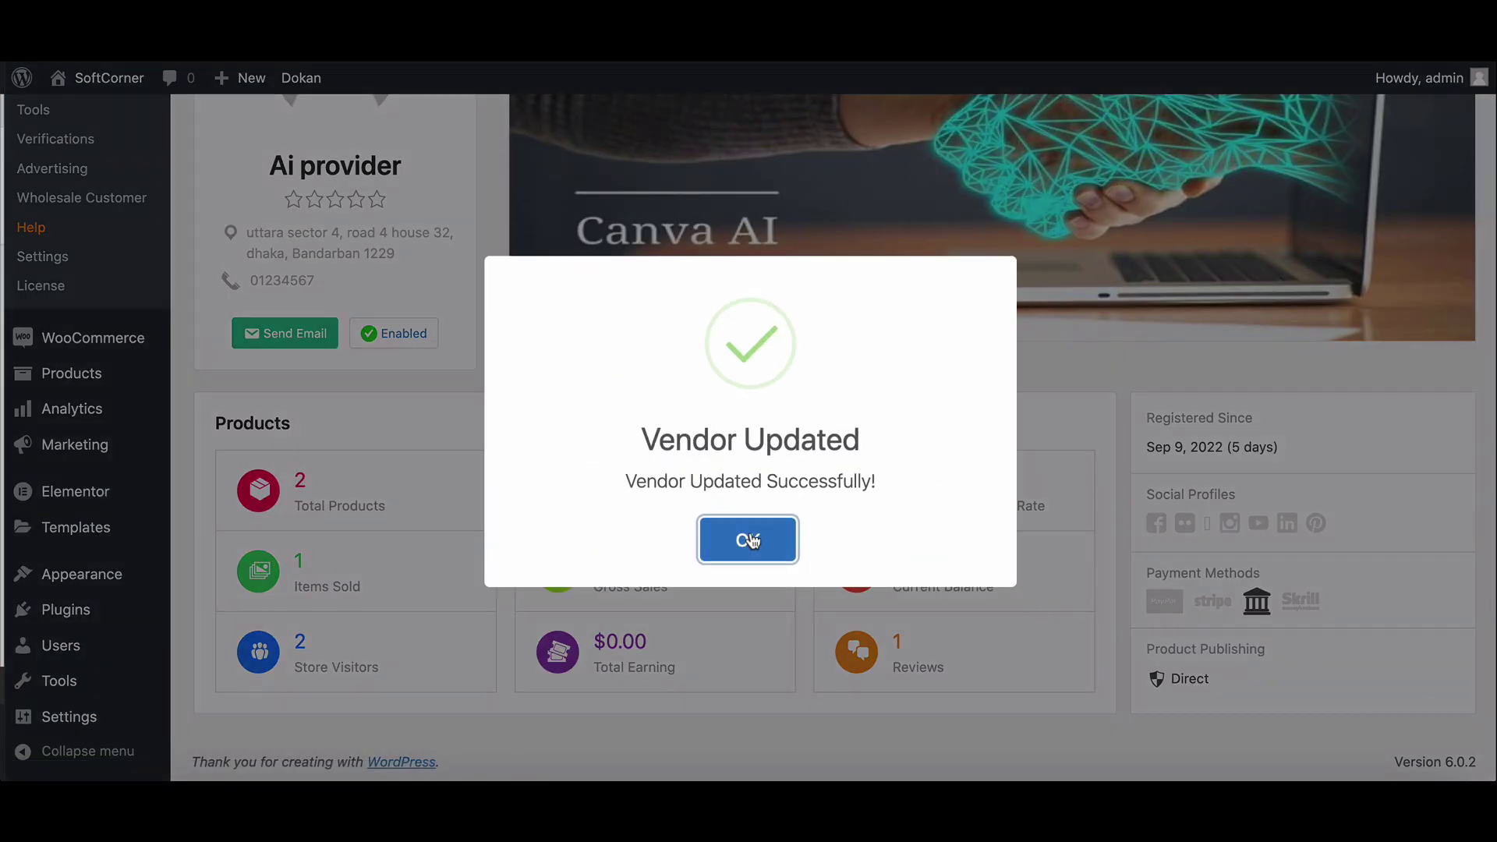
click(748, 539)
scroll(632, 498, up, 3)
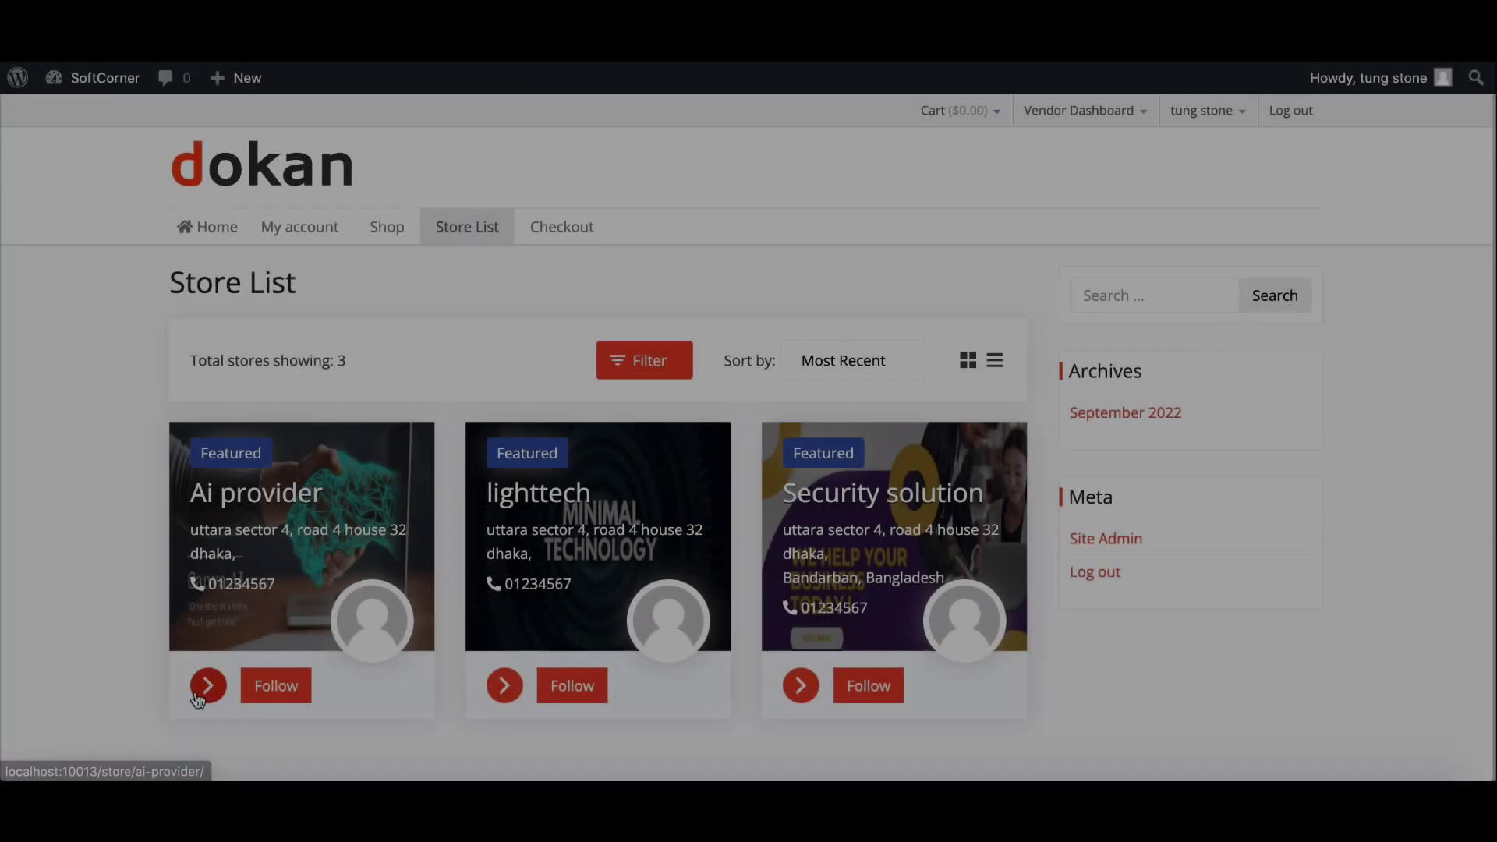
Step: From the Ai provider store, add the $129.00 Antivirus to the cart and place the order
click(200, 690)
scroll(529, 511, down, 10)
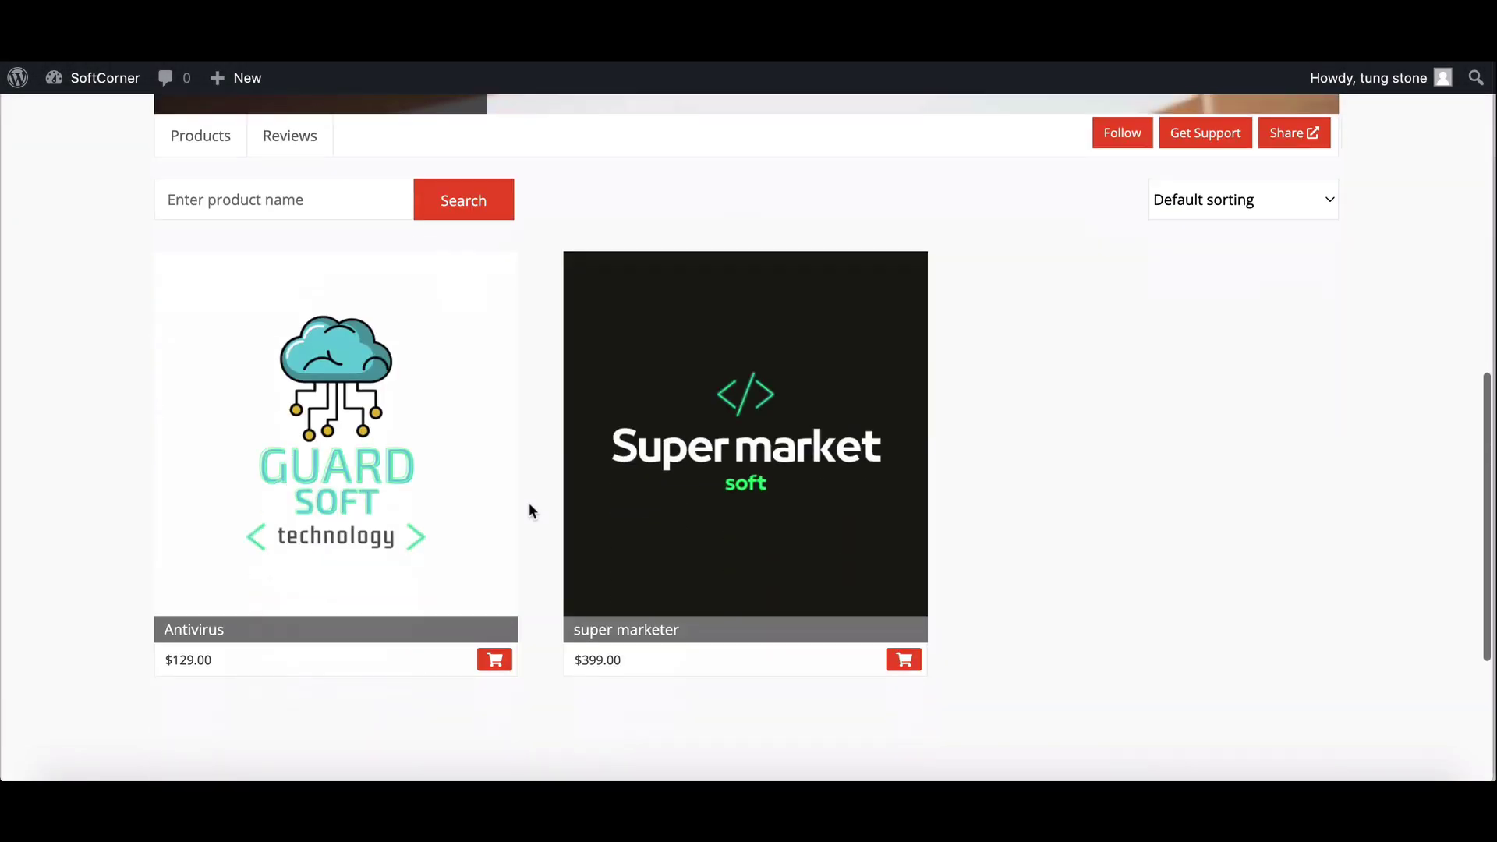
click(494, 660)
scroll(499, 655, up, 10)
mouse_move(953, 111)
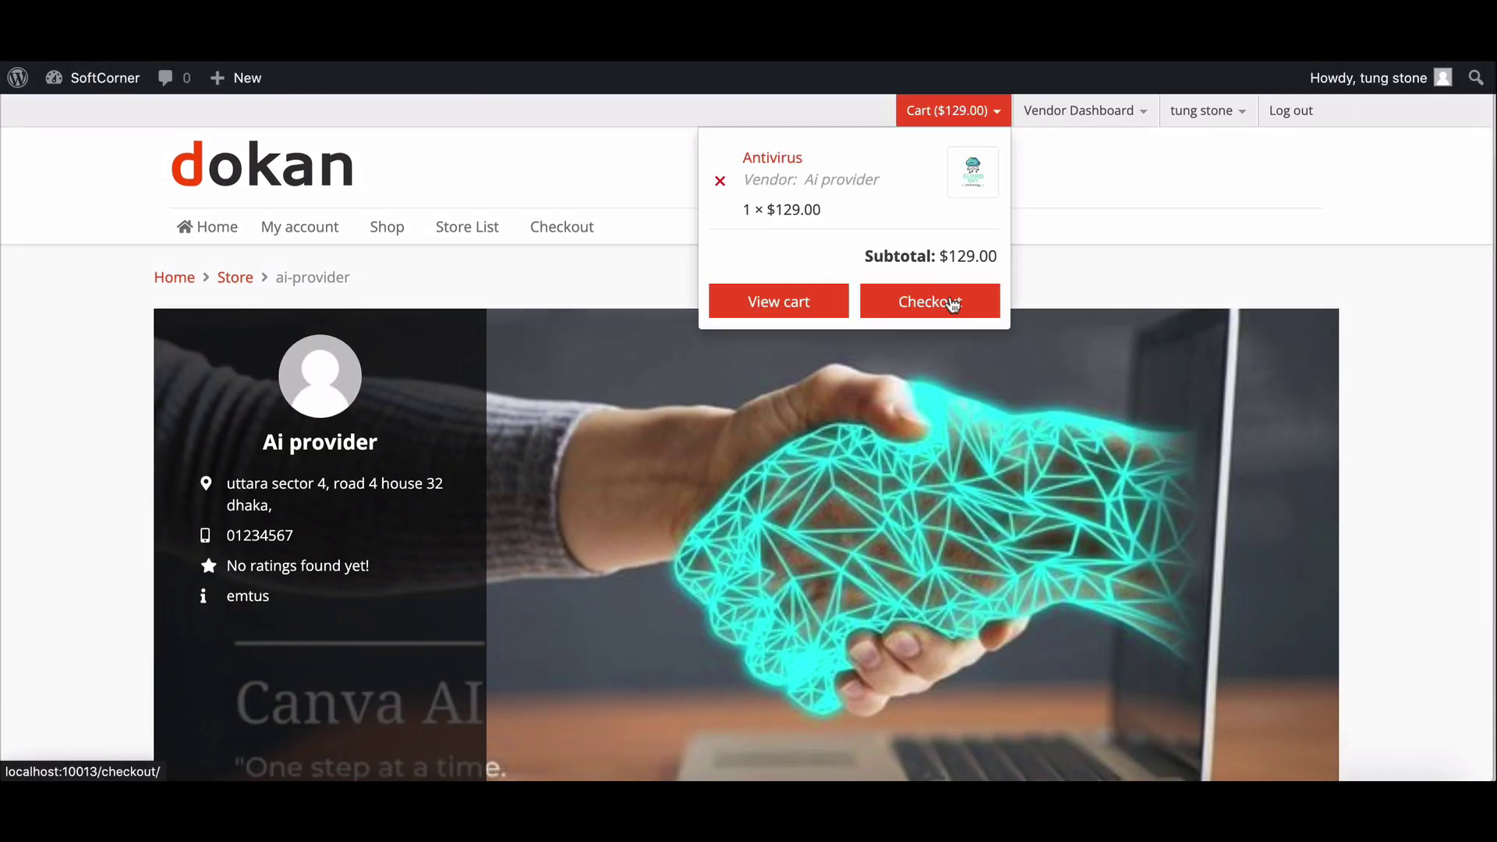
click(953, 304)
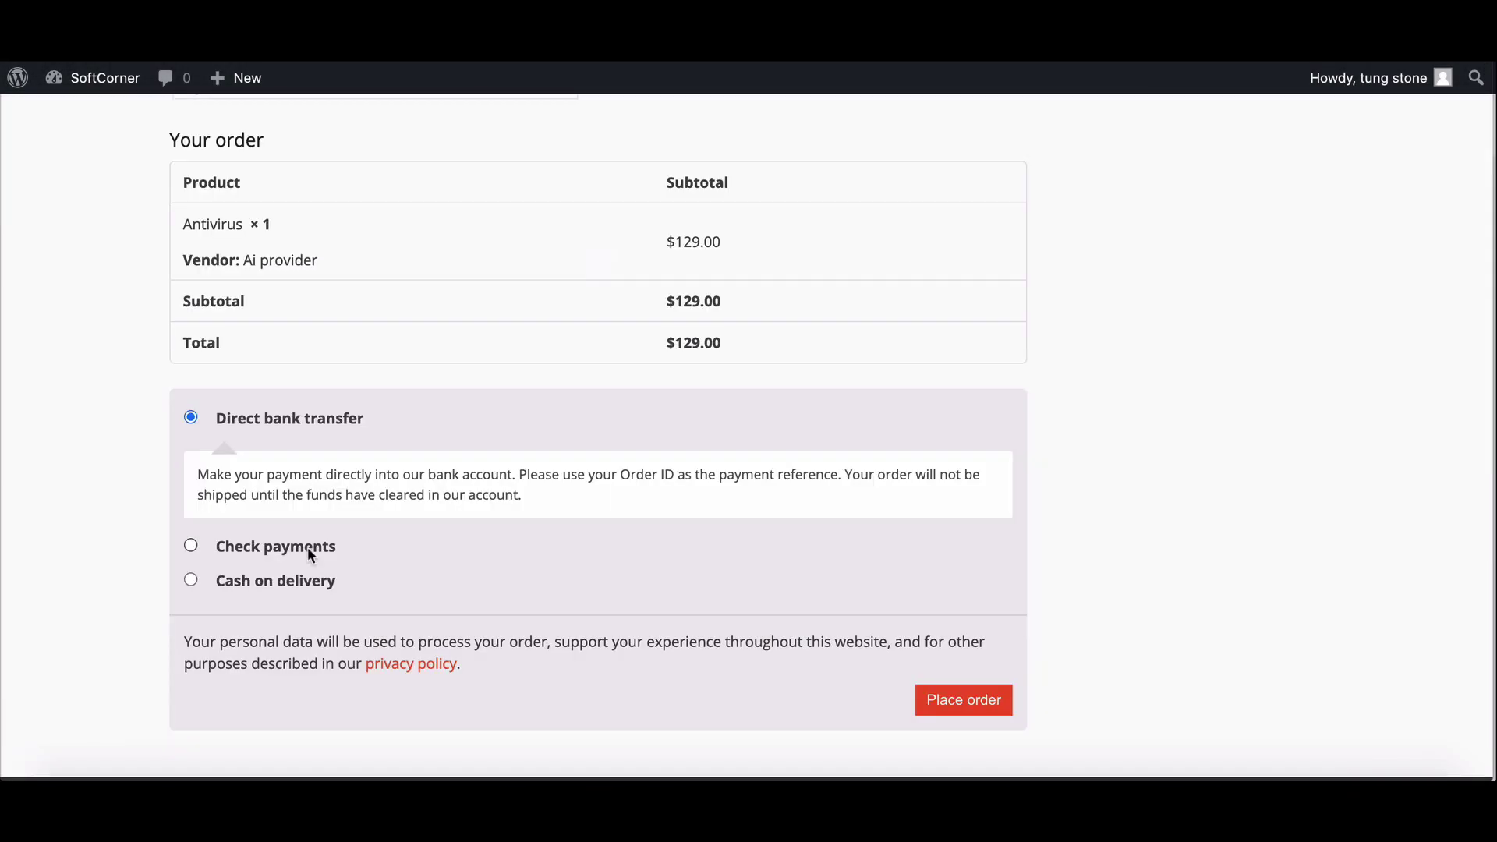
click(970, 706)
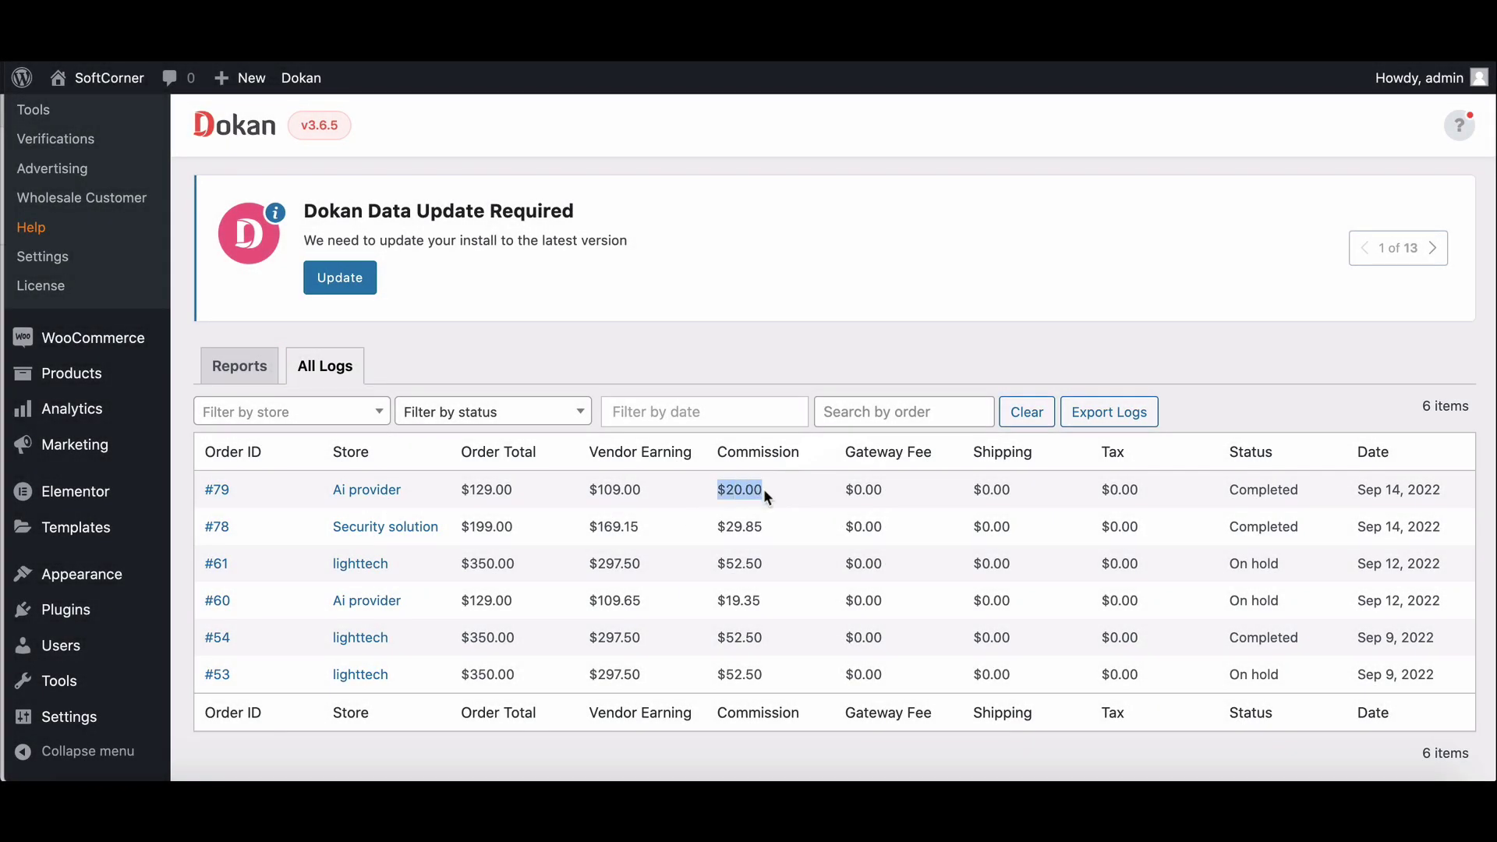
Step: Go to the All Products list in the admin
click(765, 489)
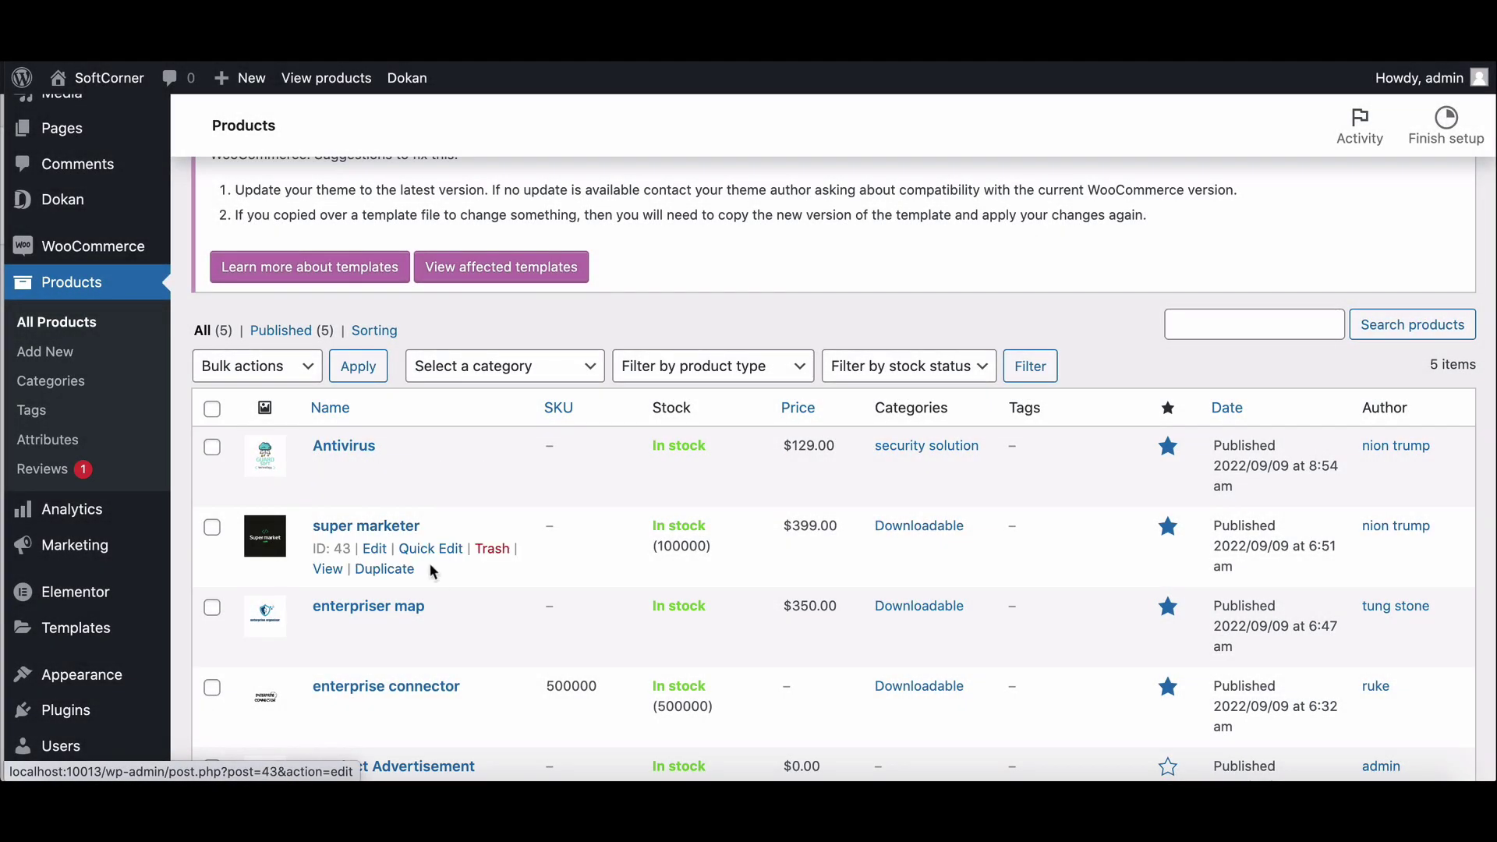
Step: Open the Antivirus product and show its Advanced product data settings
mouse_move(344, 442)
scroll(414, 471, down, 2)
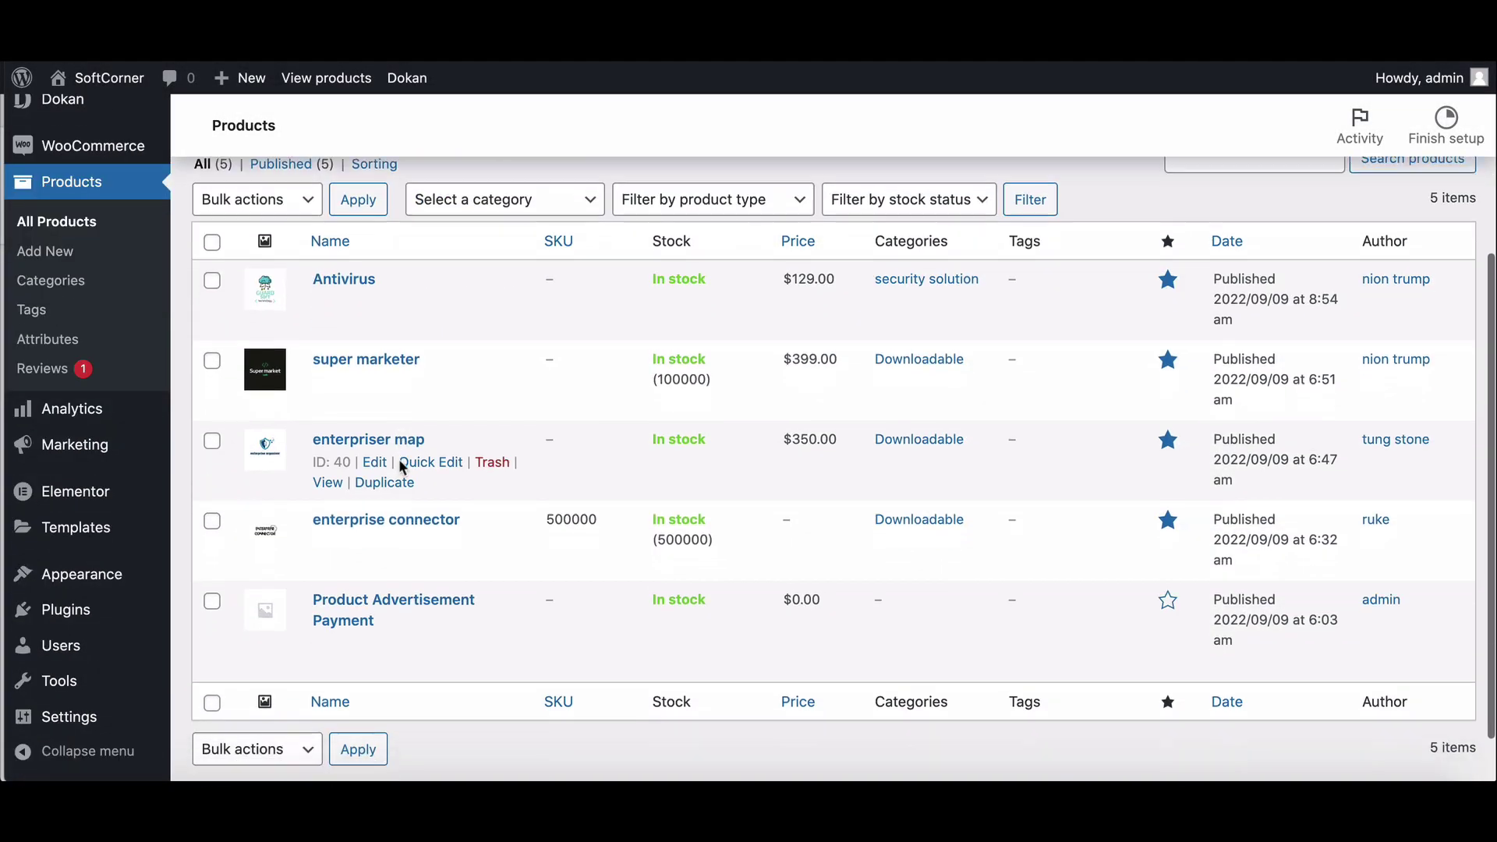
scroll(400, 461, up, 2)
click(374, 470)
scroll(377, 479, down, 5)
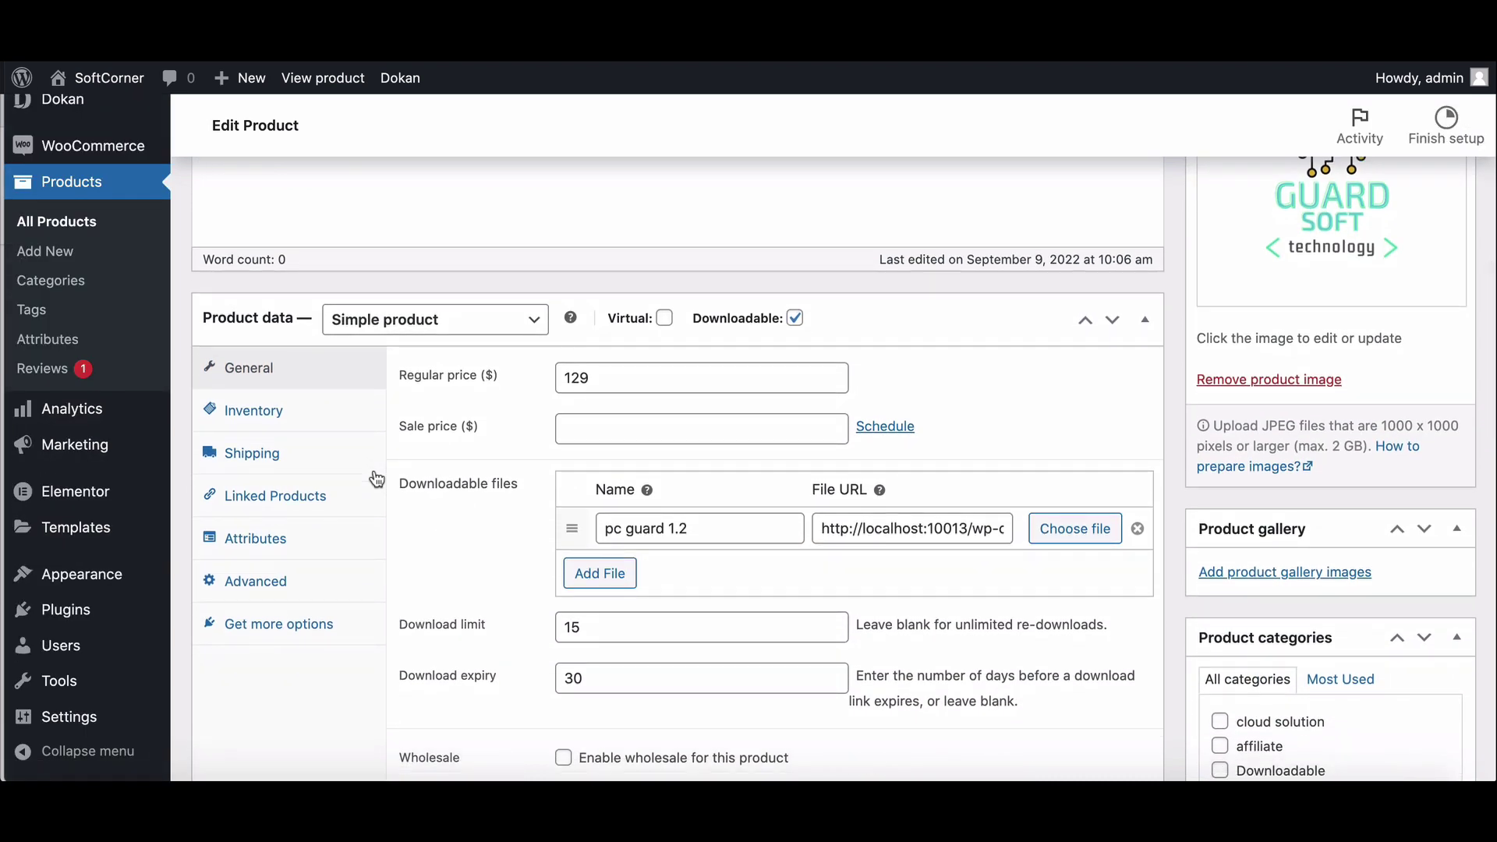
click(257, 590)
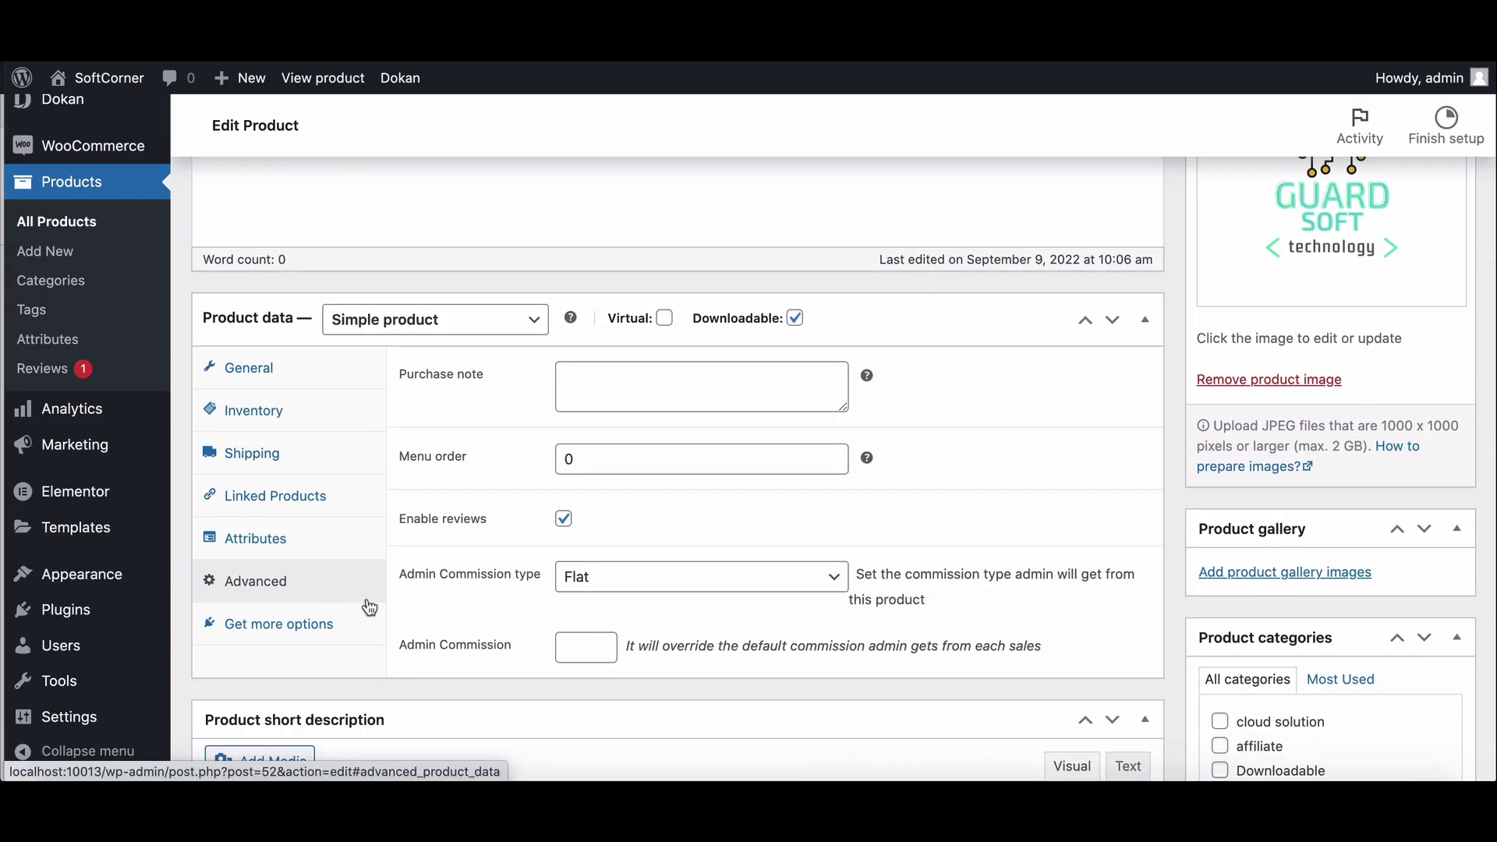
Step: Set the Antivirus admin commission to Combine, 10% plus 5
click(691, 581)
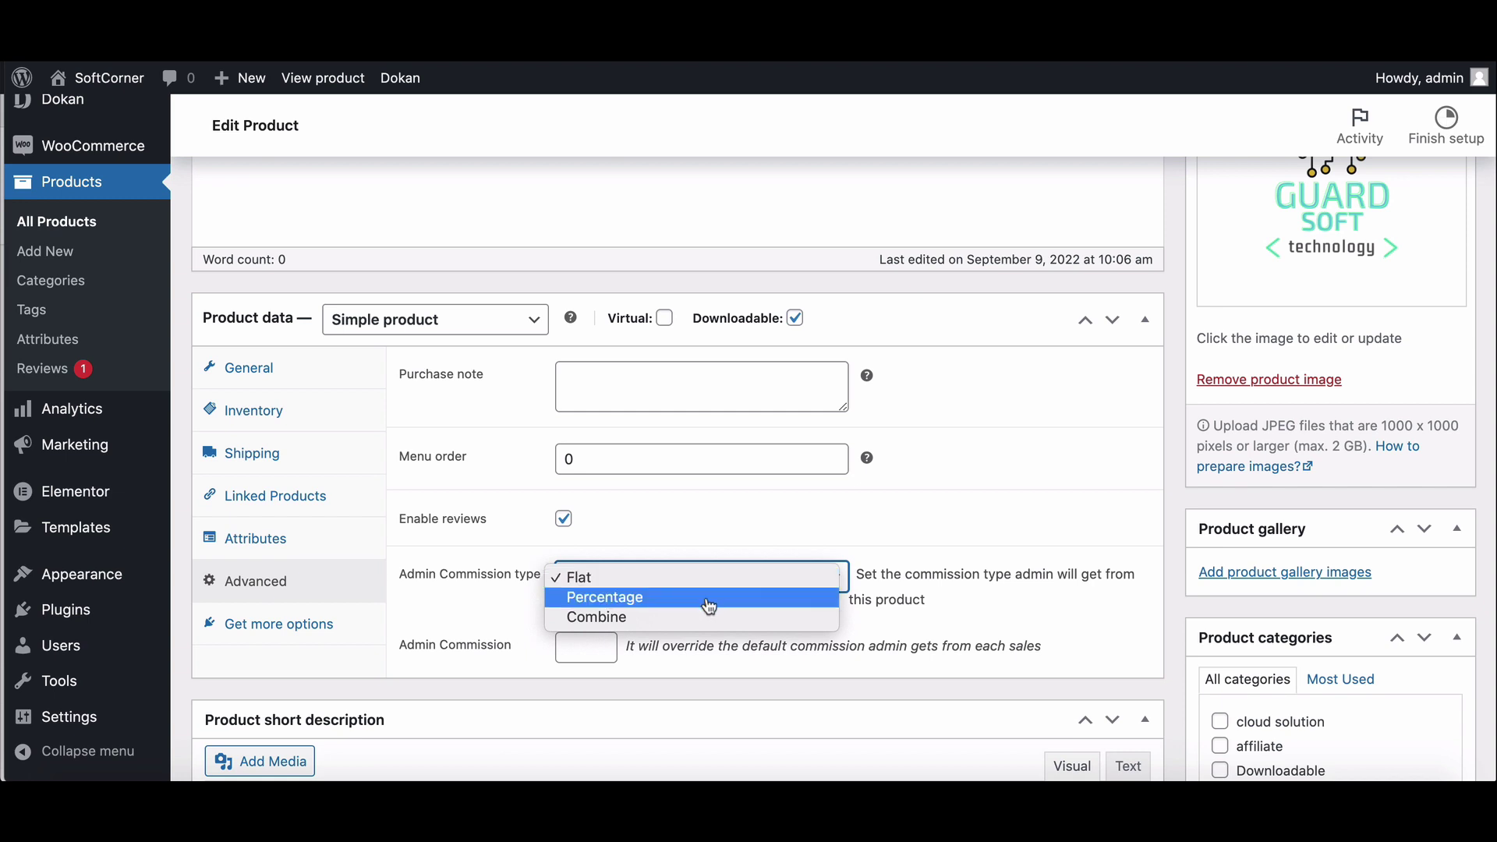
click(654, 620)
click(597, 640)
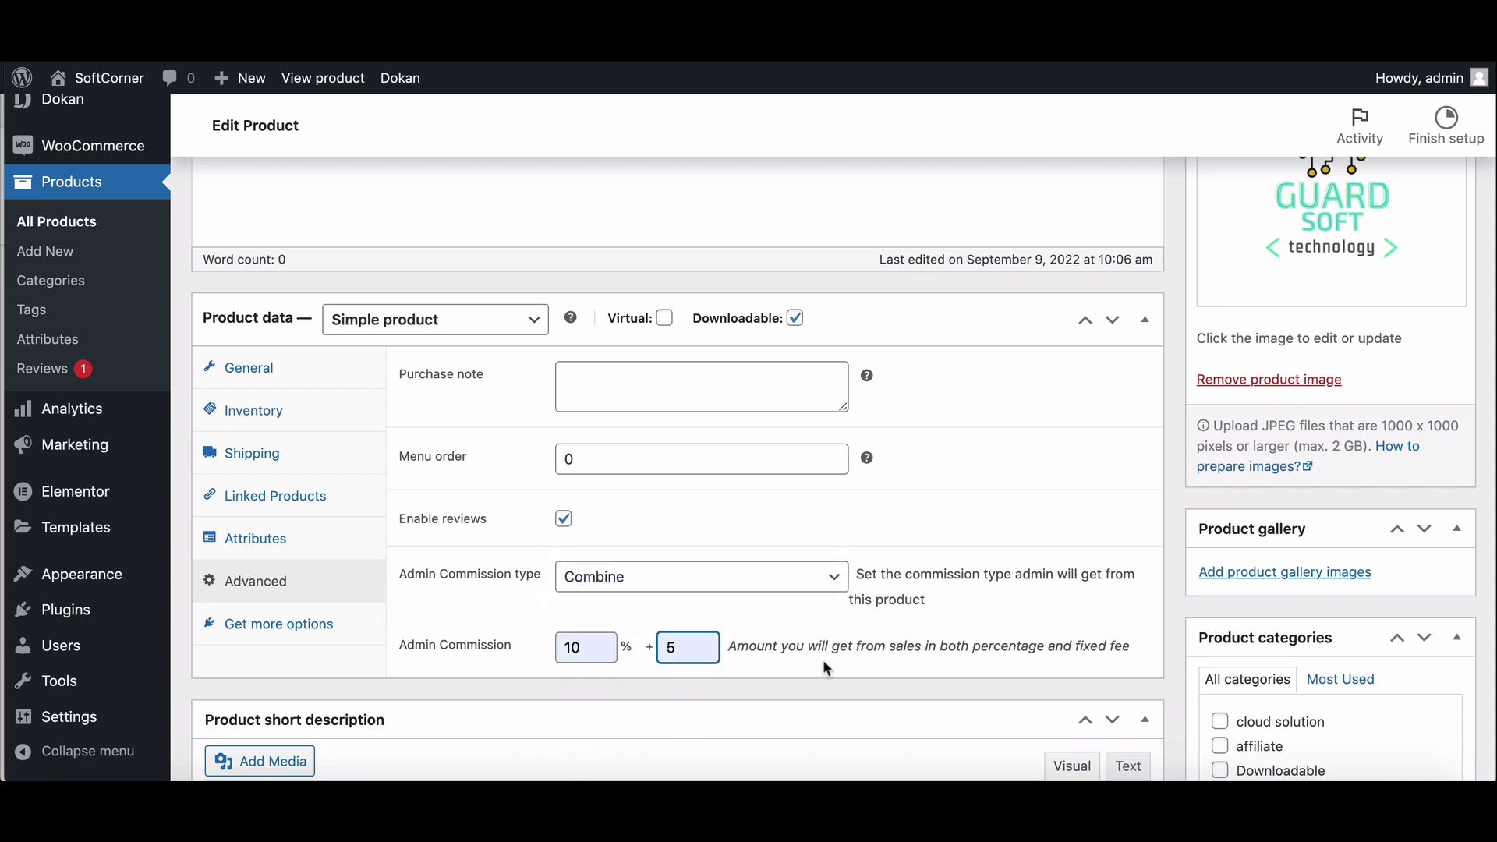
scroll(803, 687, up, 3)
scroll(801, 684, down, 5)
scroll(1091, 717, up, 10)
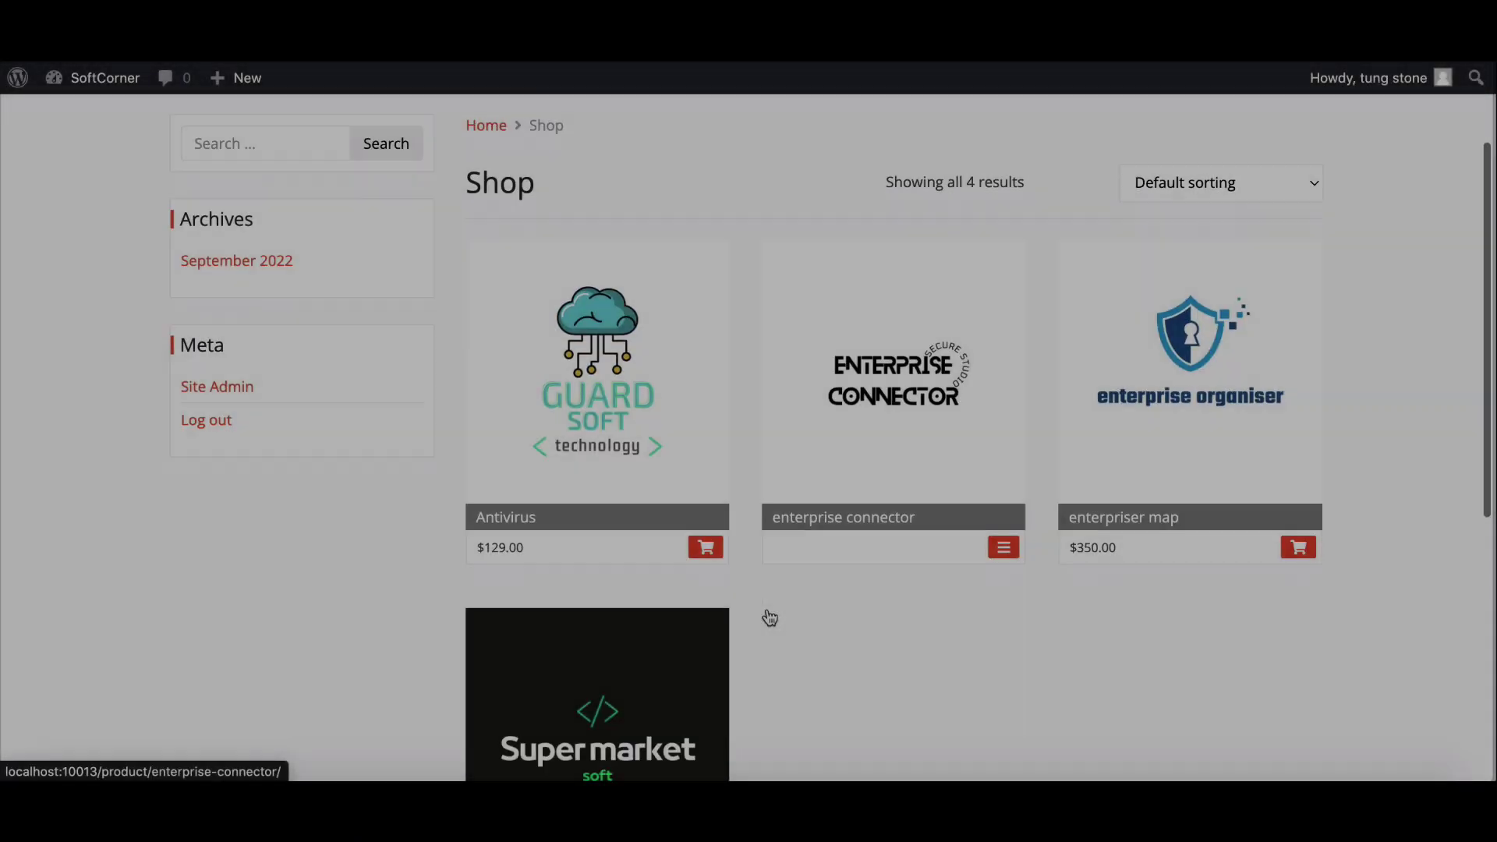
Step: Add the $129.00 Antivirus to the cart from the Shop page and place the order
scroll(768, 617, down, 1)
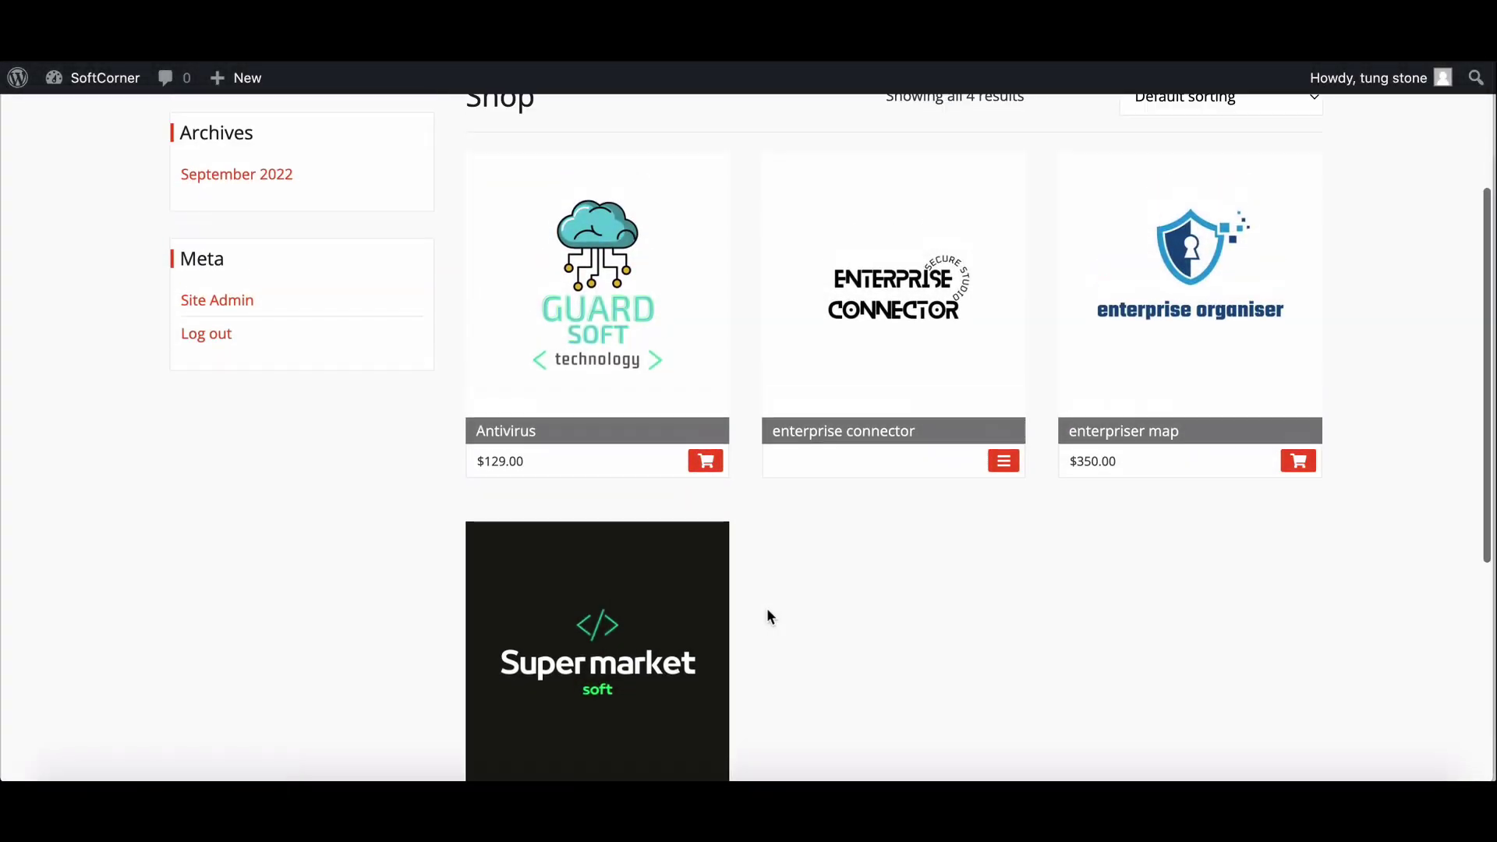
scroll(768, 616, up, 2)
click(706, 553)
scroll(985, 390, up, 2)
click(982, 113)
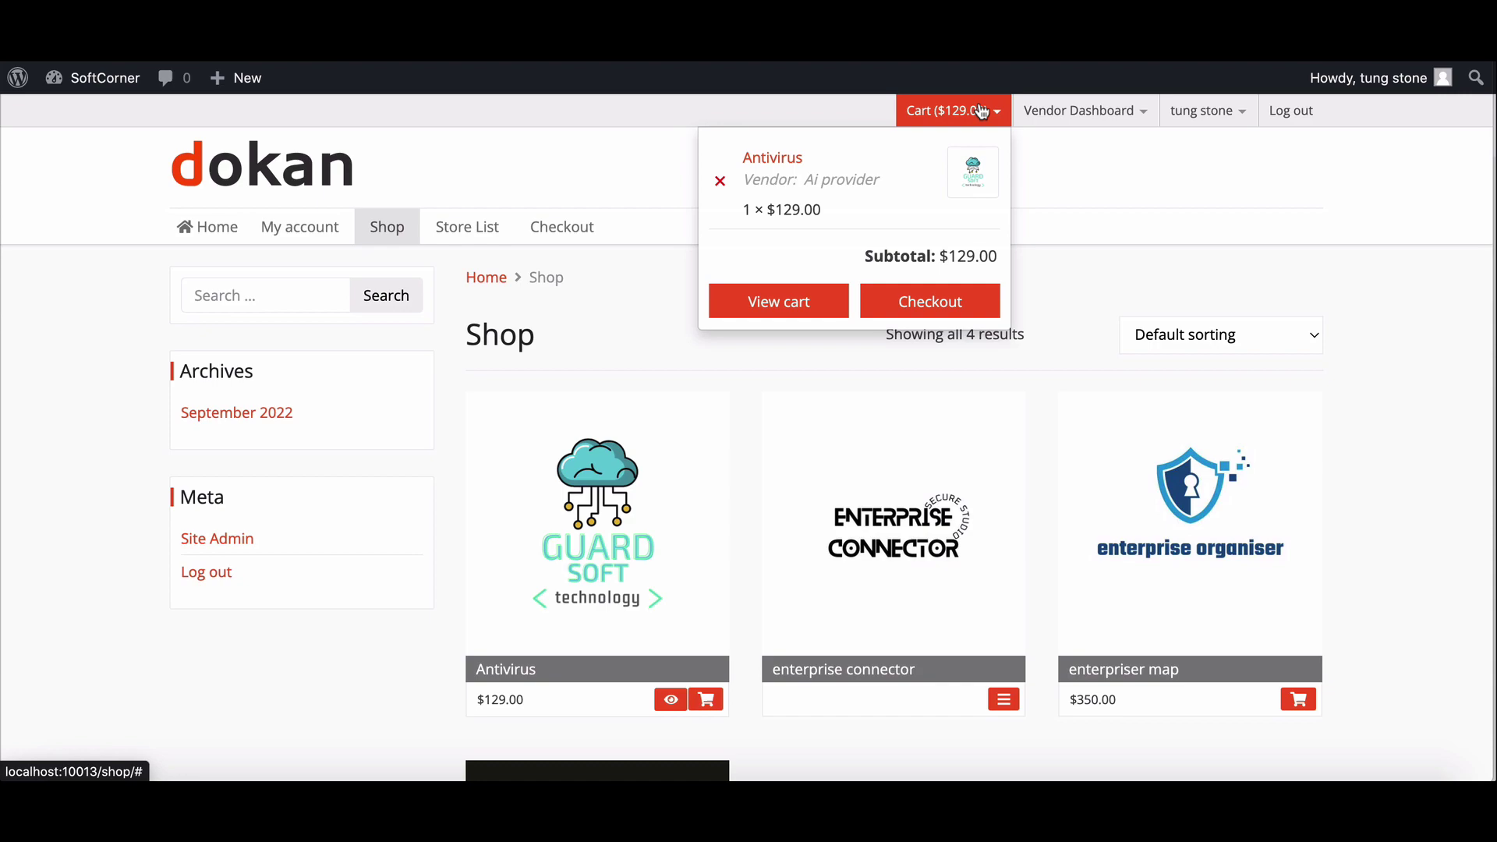
click(957, 307)
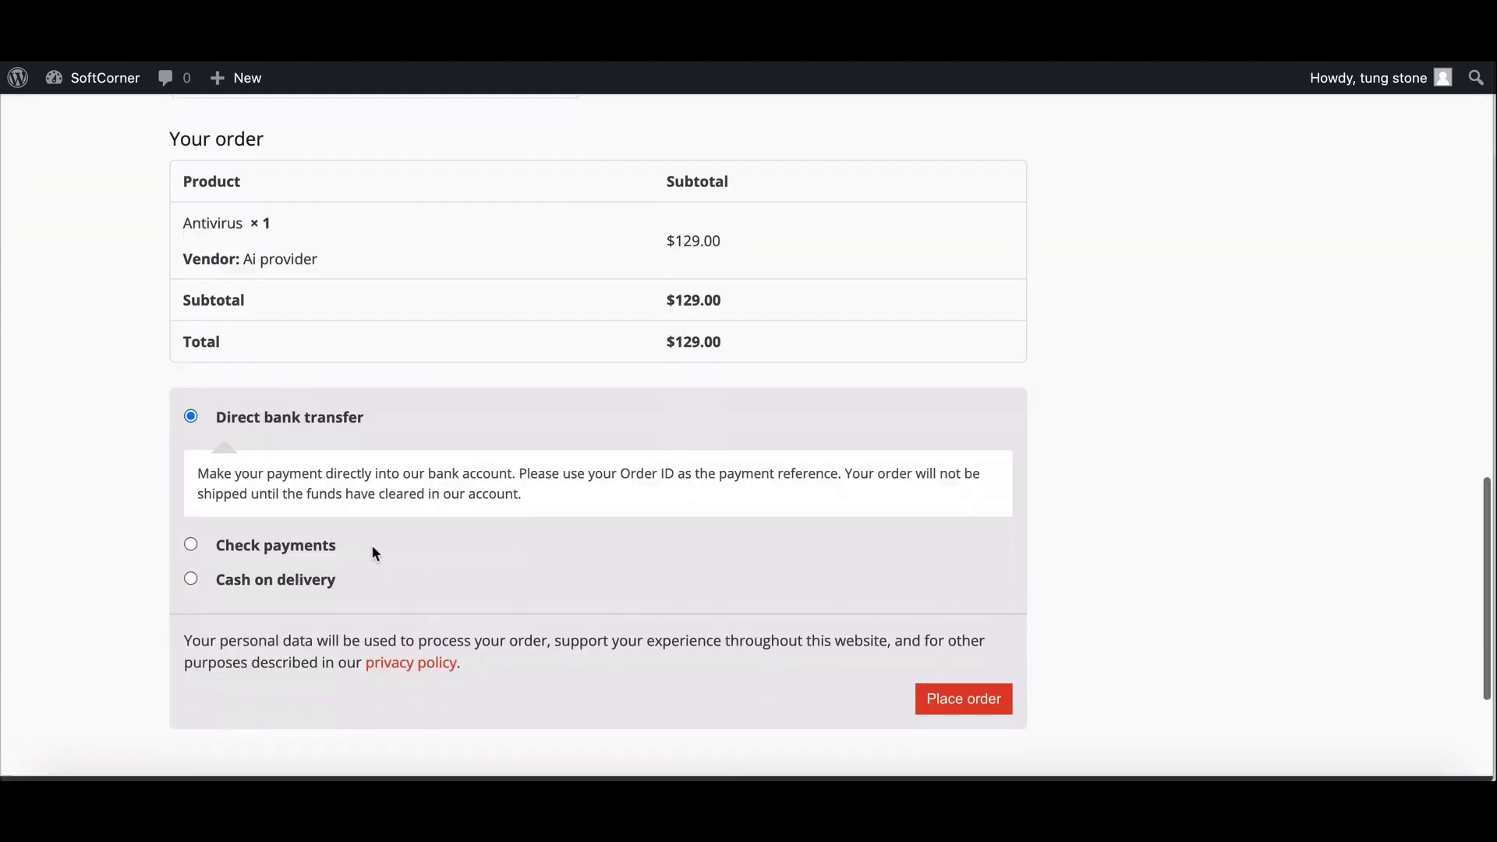
scroll(371, 552, down, 2)
click(966, 567)
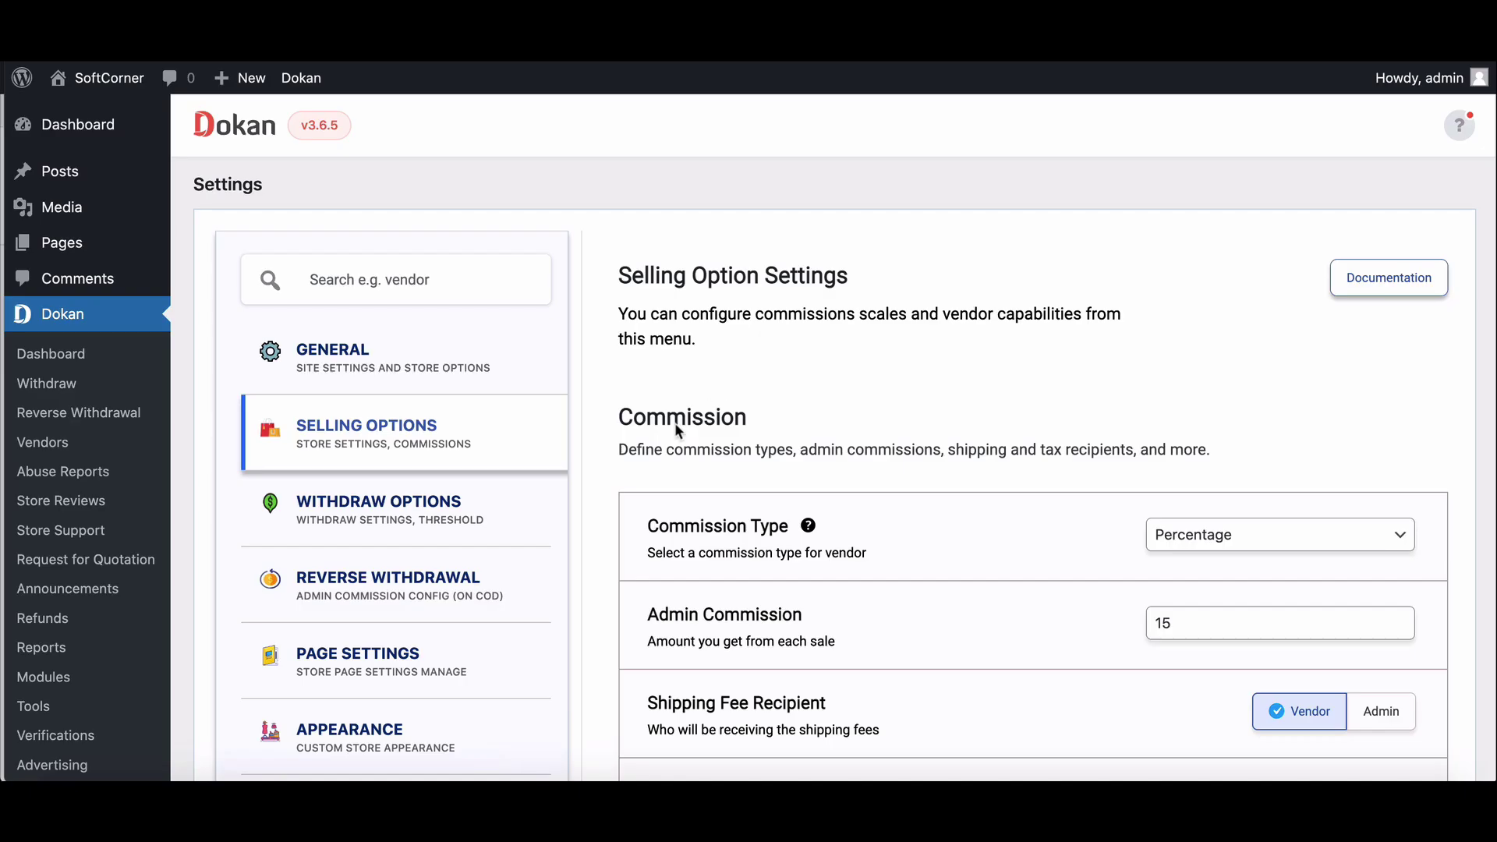
Step: Confirm the global commission is Percentage 15 and save the selling options
scroll(1065, 412, down, 10)
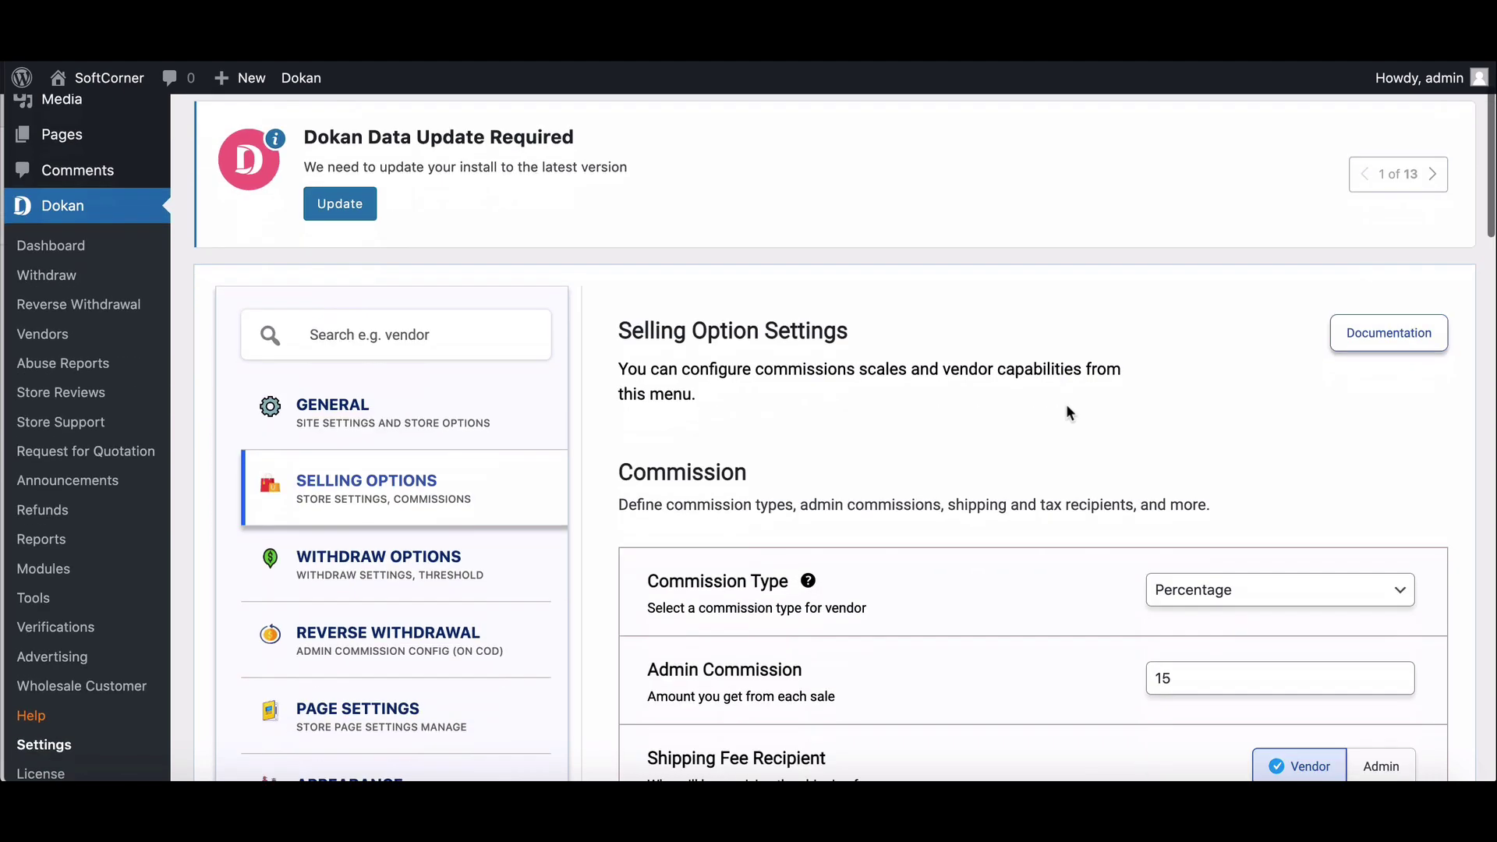
scroll(1065, 412, down, 8)
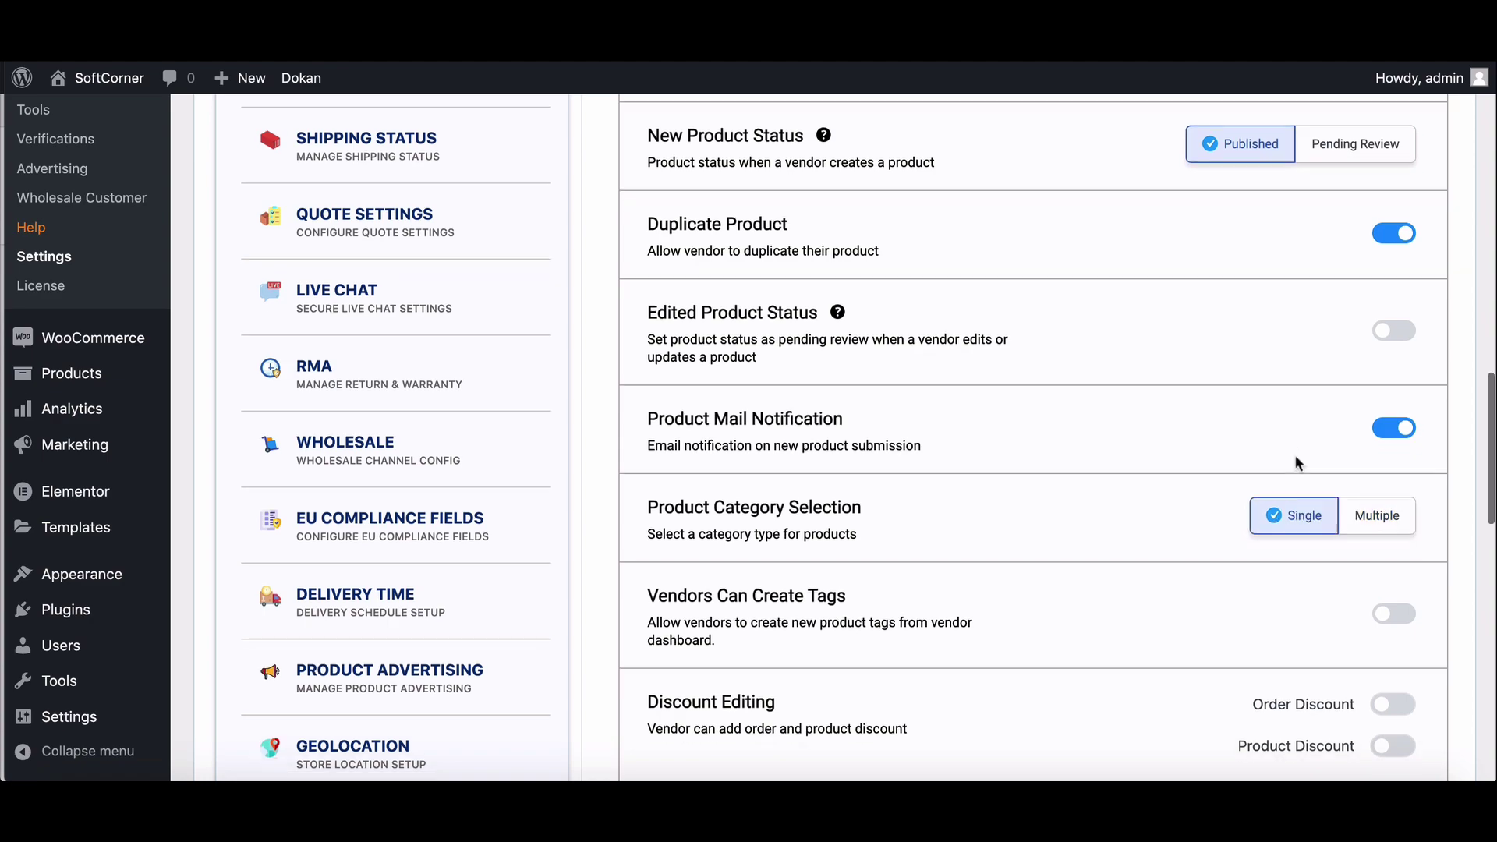
scroll(1297, 466, down, 10)
click(1365, 485)
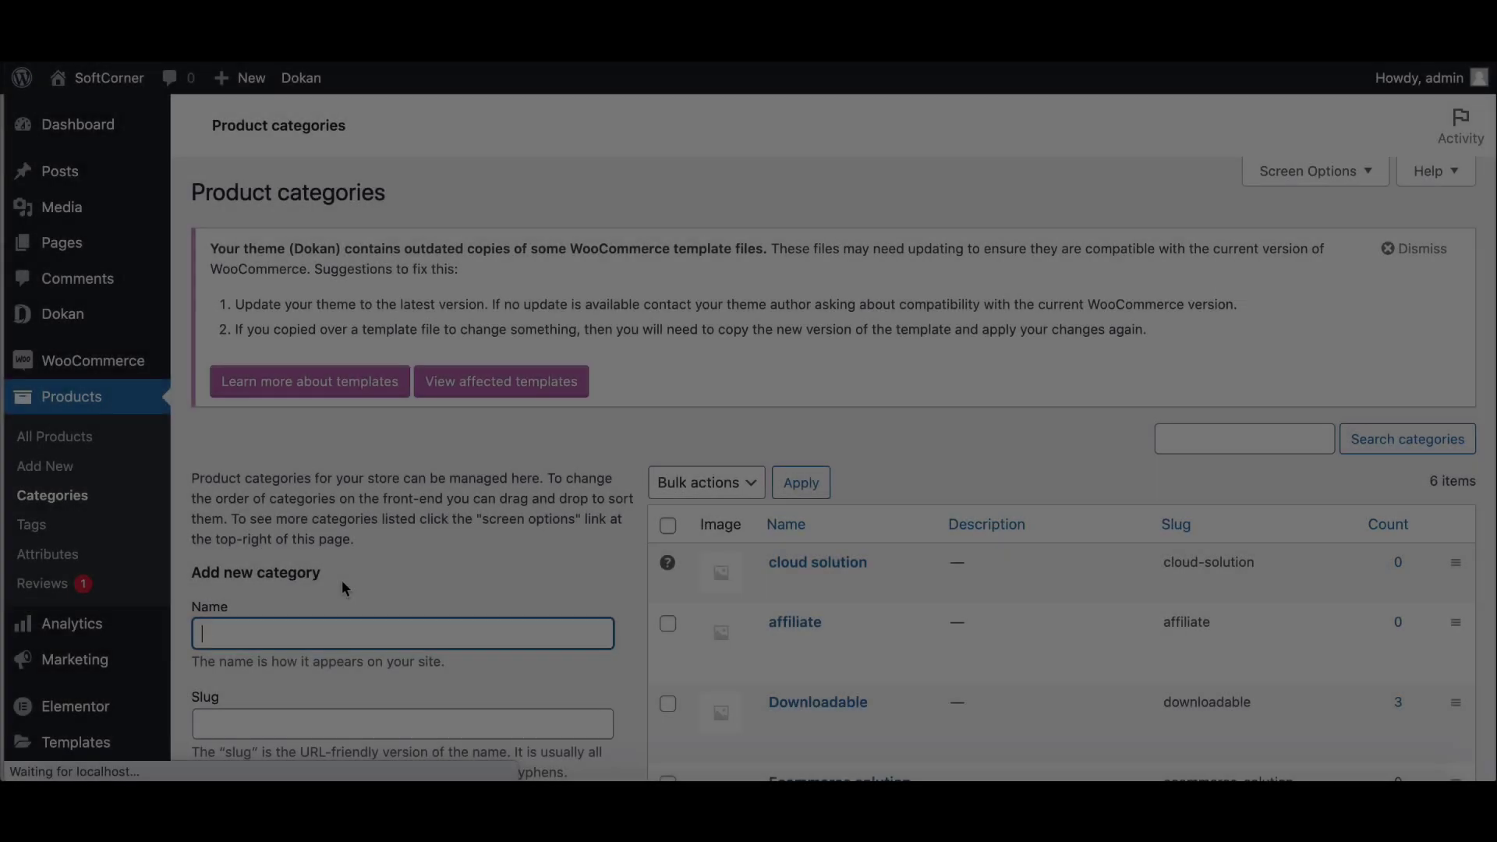
Step: Open the Downloadable product category for editing
scroll(341, 580, down, 8)
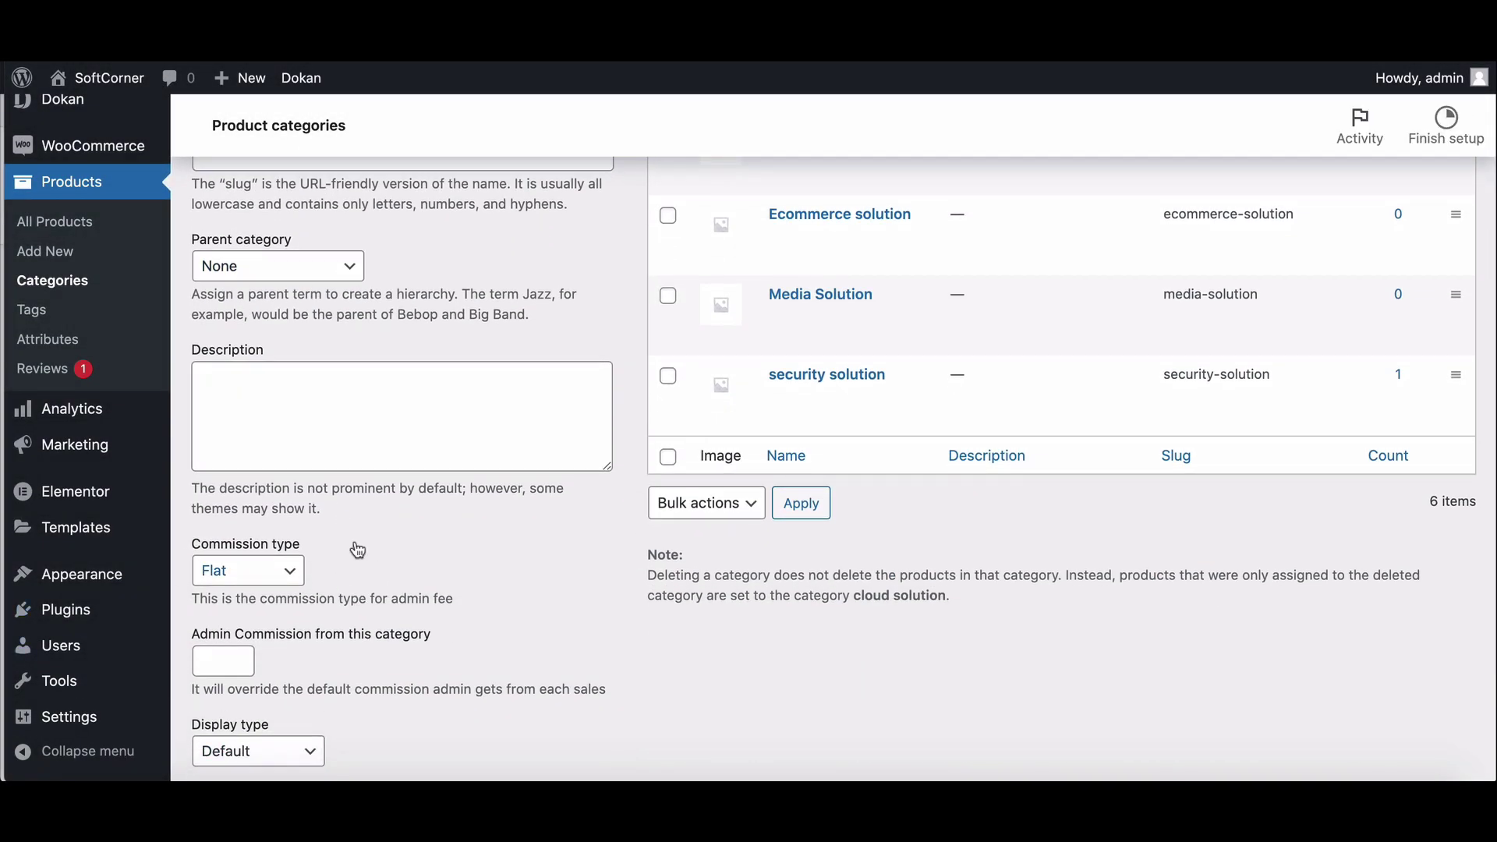
scroll(333, 677, up, 4)
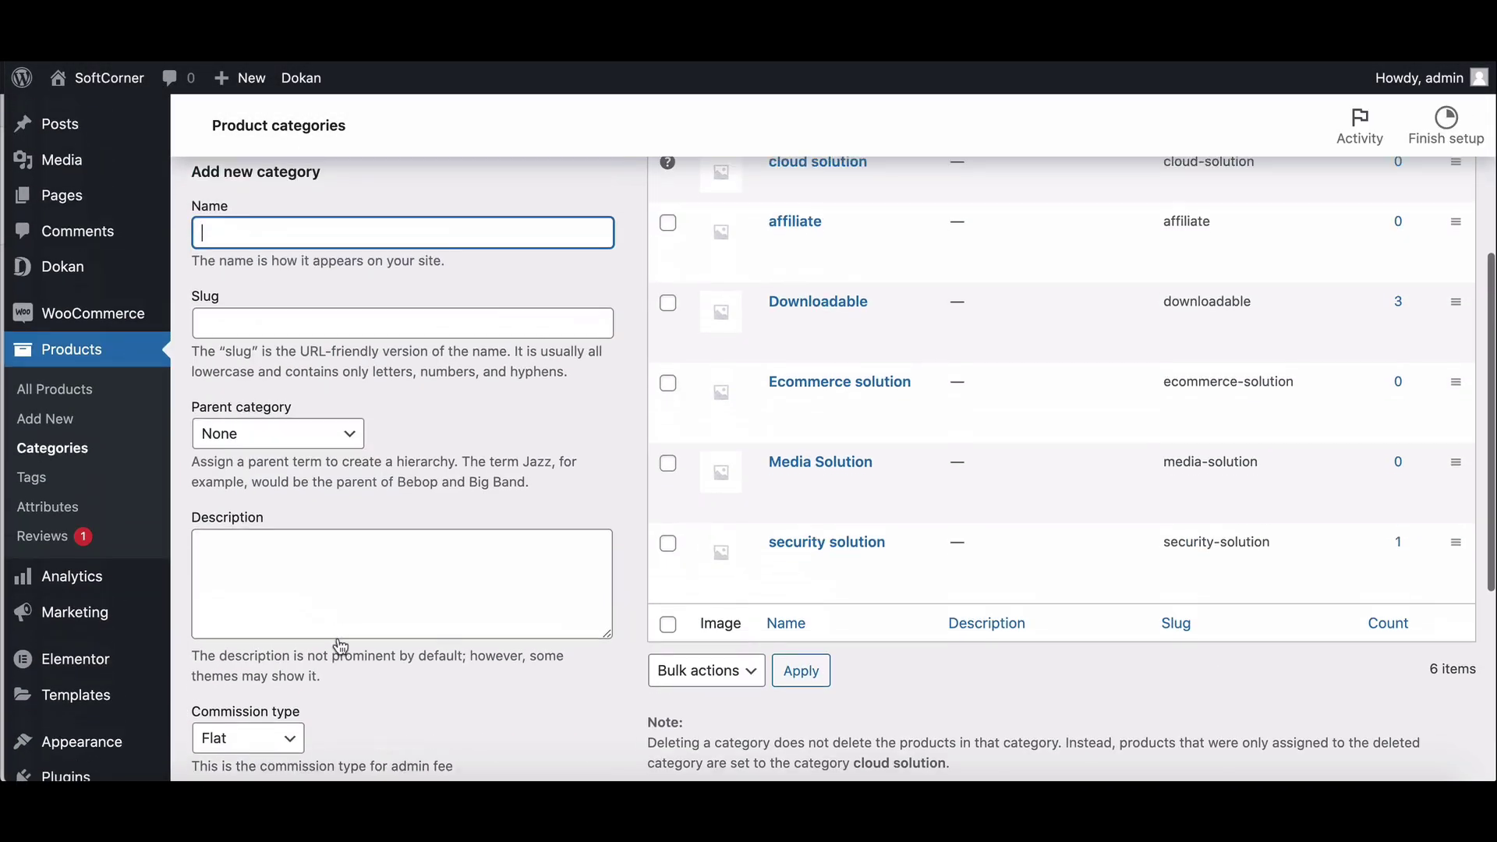
click(782, 422)
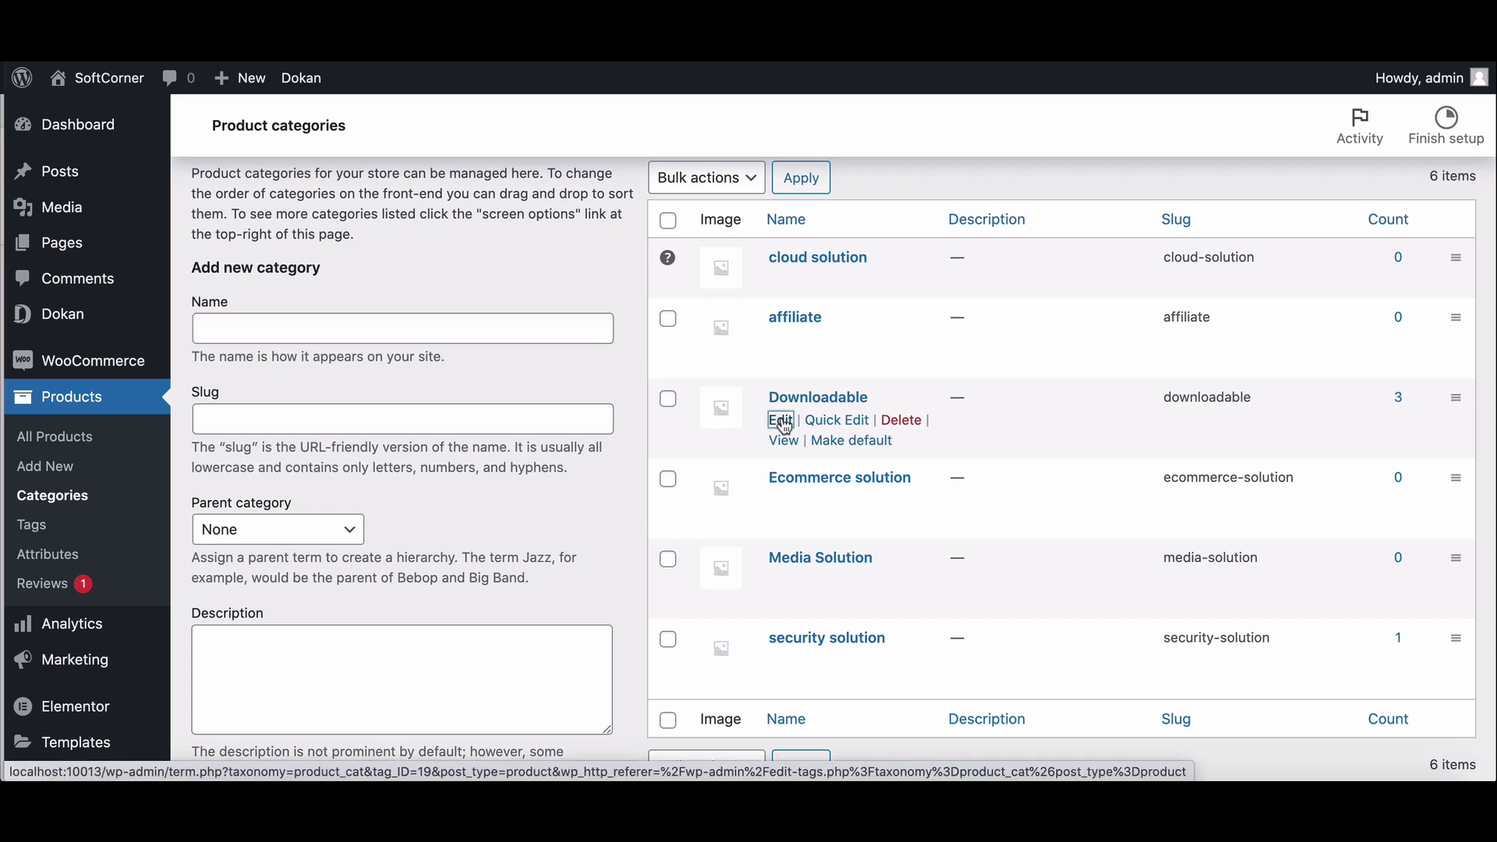
scroll(784, 425, down, 2)
scroll(784, 425, down, 5)
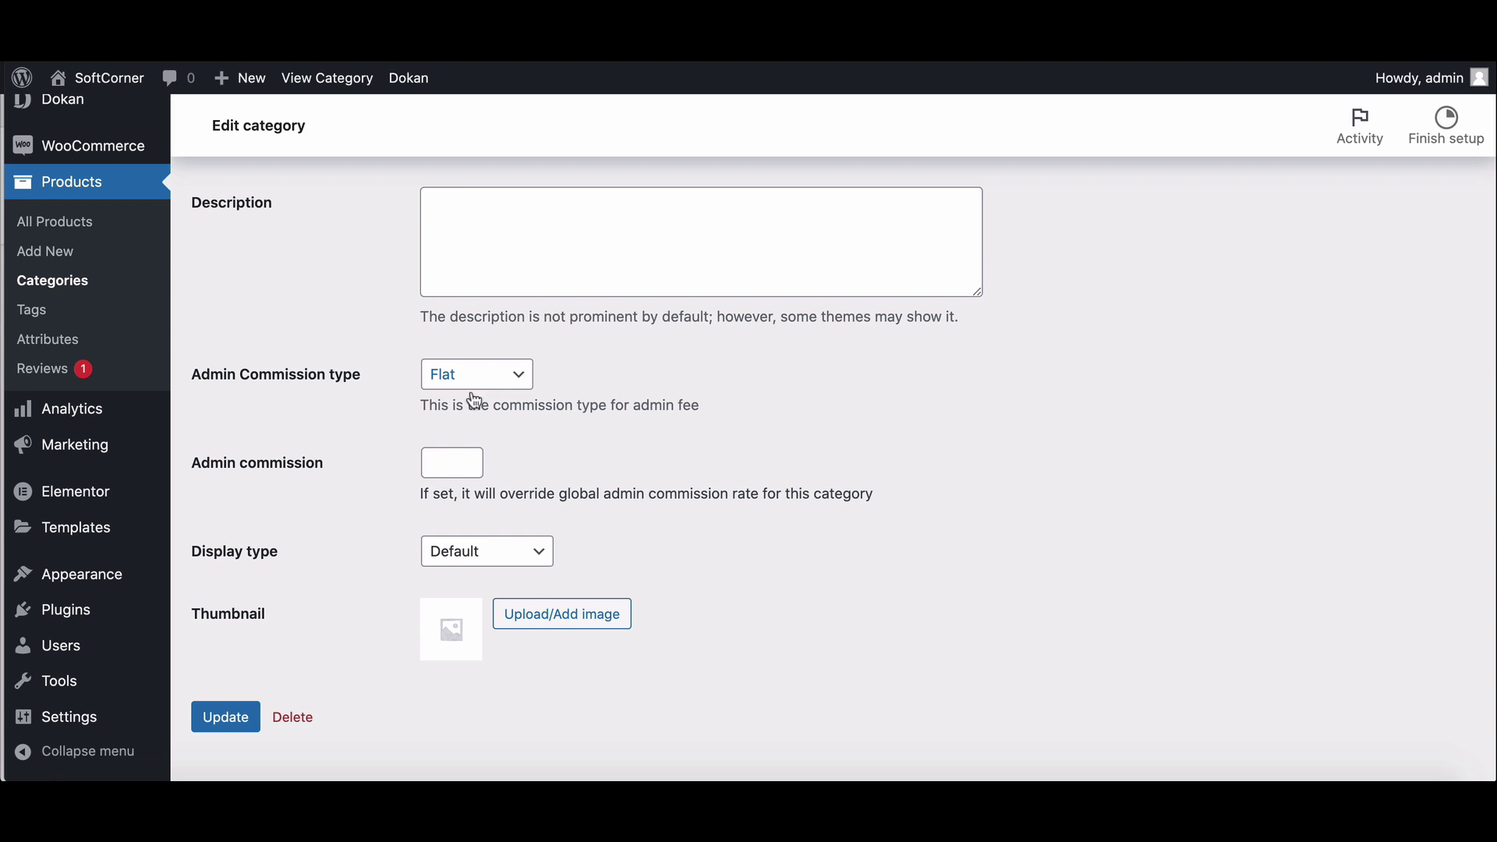
Step: Set the Downloadable category's admin commission to 25, then place the $350.00 enterpriser map order
click(454, 459)
text(25)
click(227, 718)
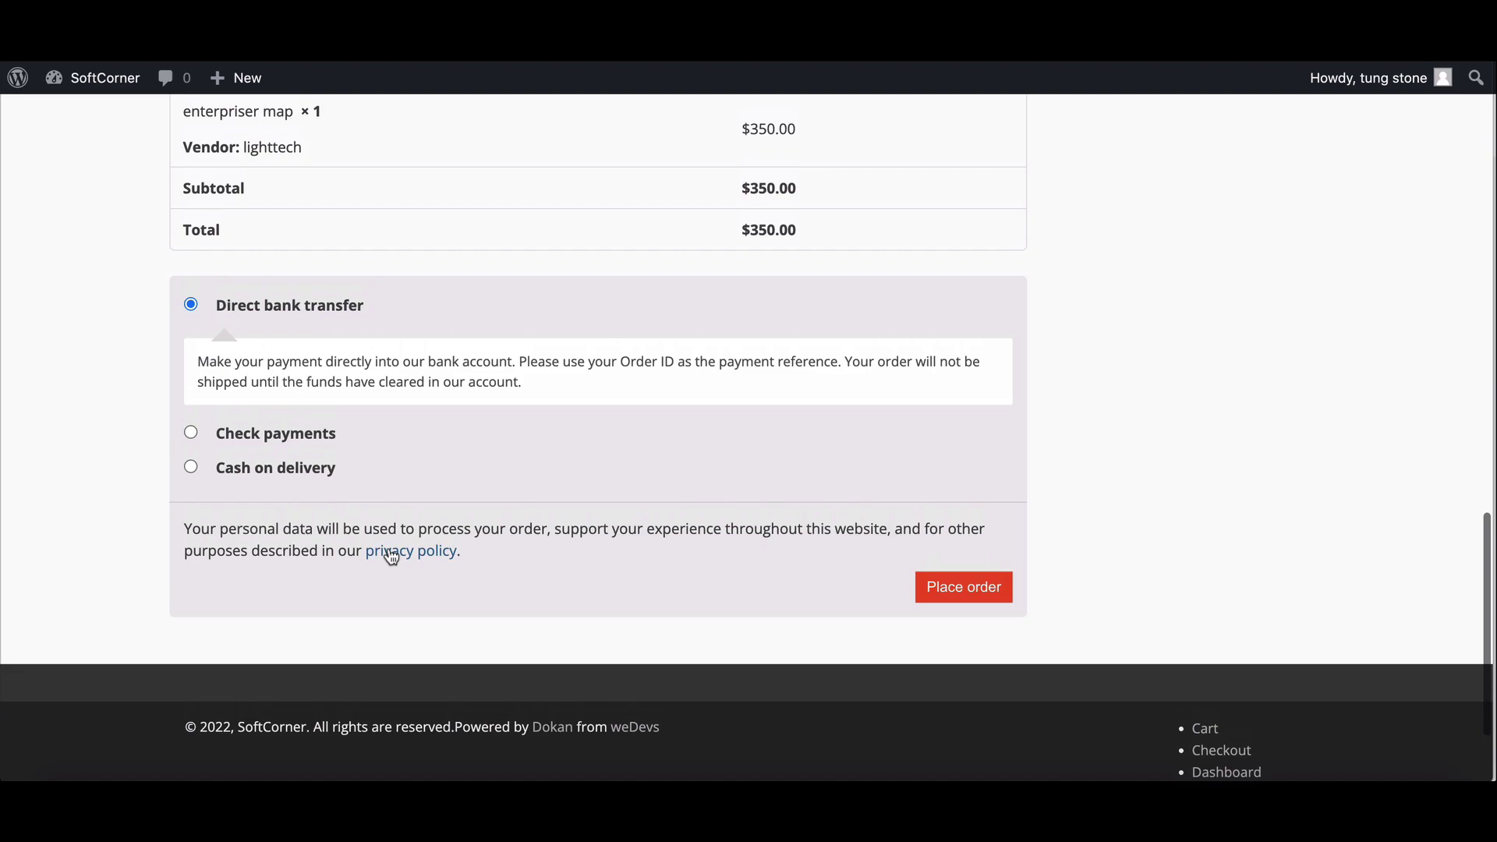
click(964, 587)
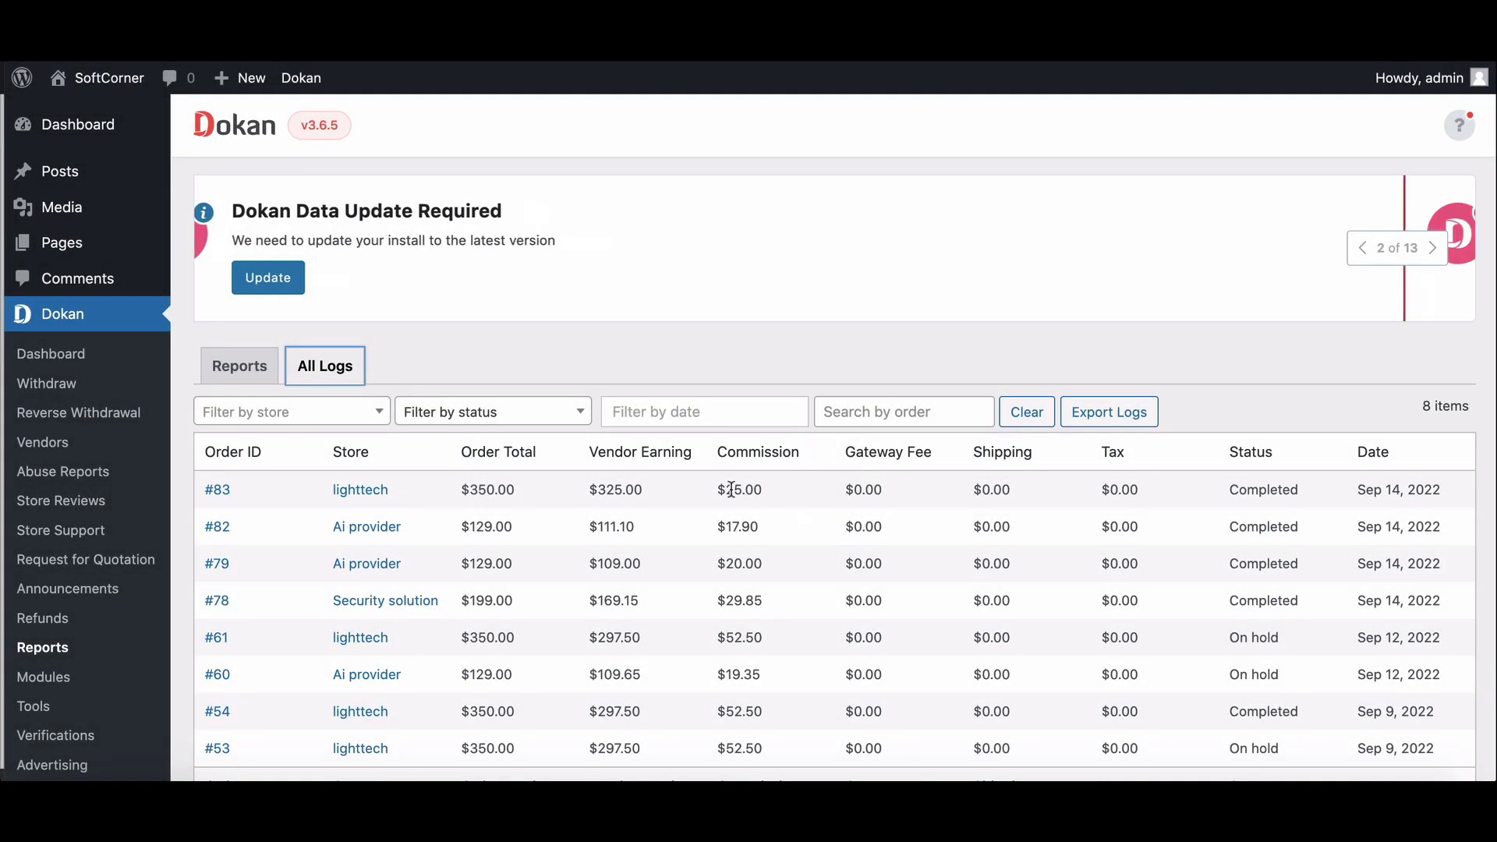
Step: Highlight order #83's $25.00 commission in All Logs, then review the Dashboard's $1,986.00 sales and $269.60 commission
drag(714, 488, 778, 491)
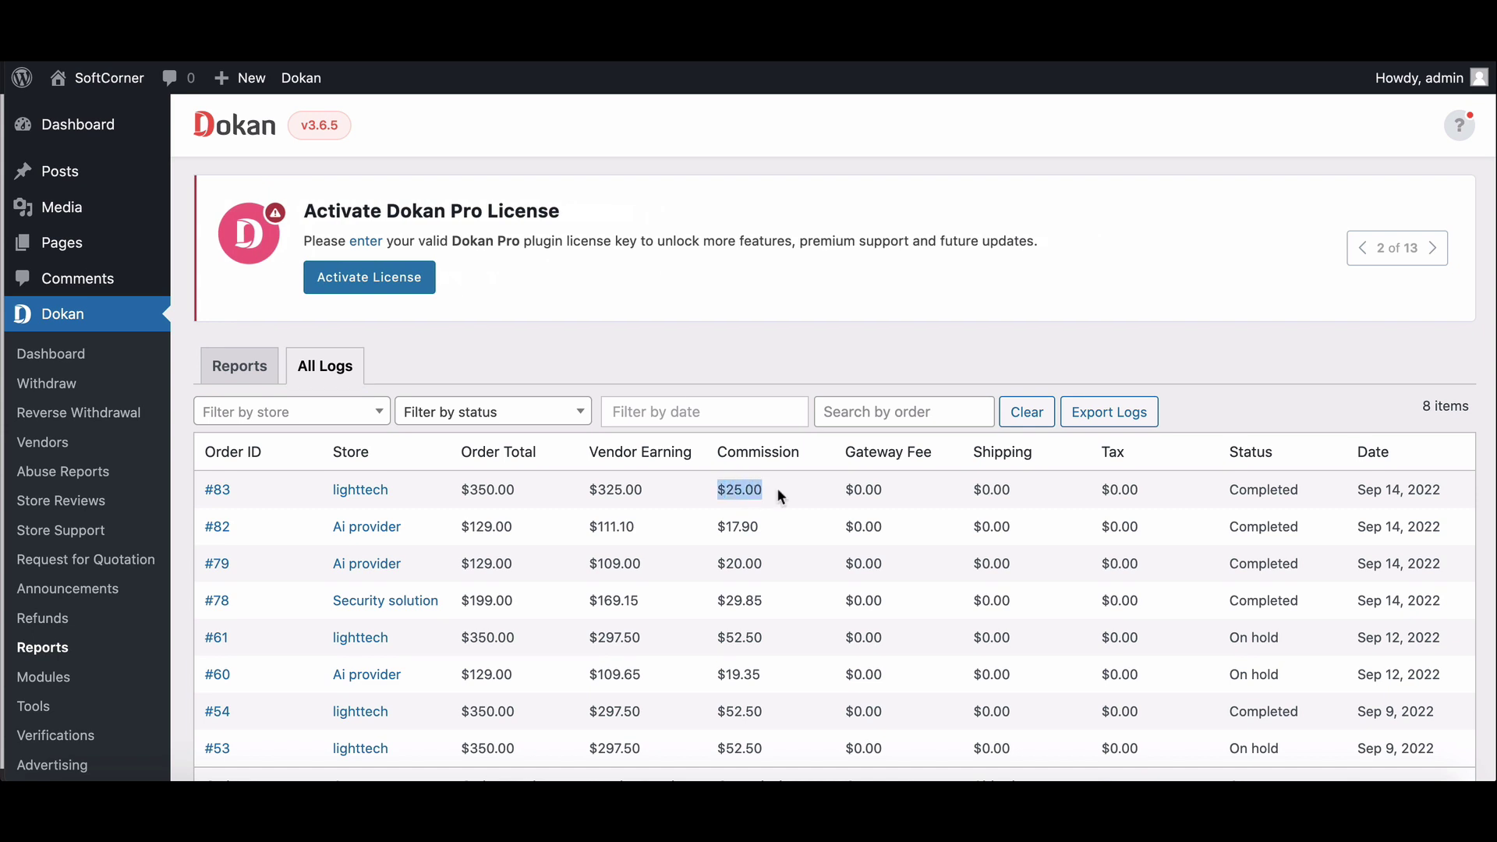
scroll(775, 478, down, 3)
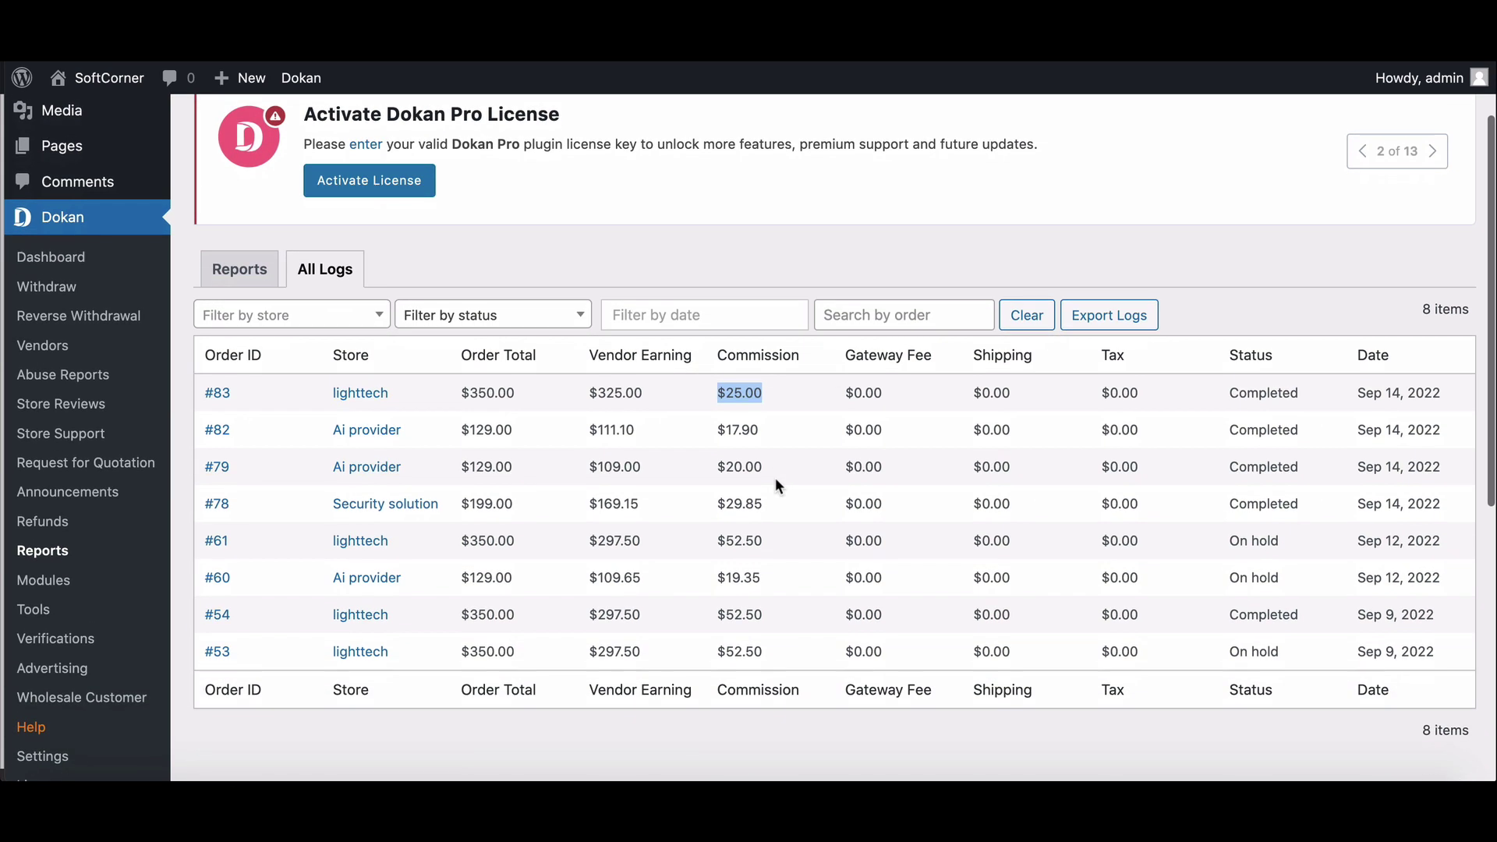
scroll(776, 477, up, 3)
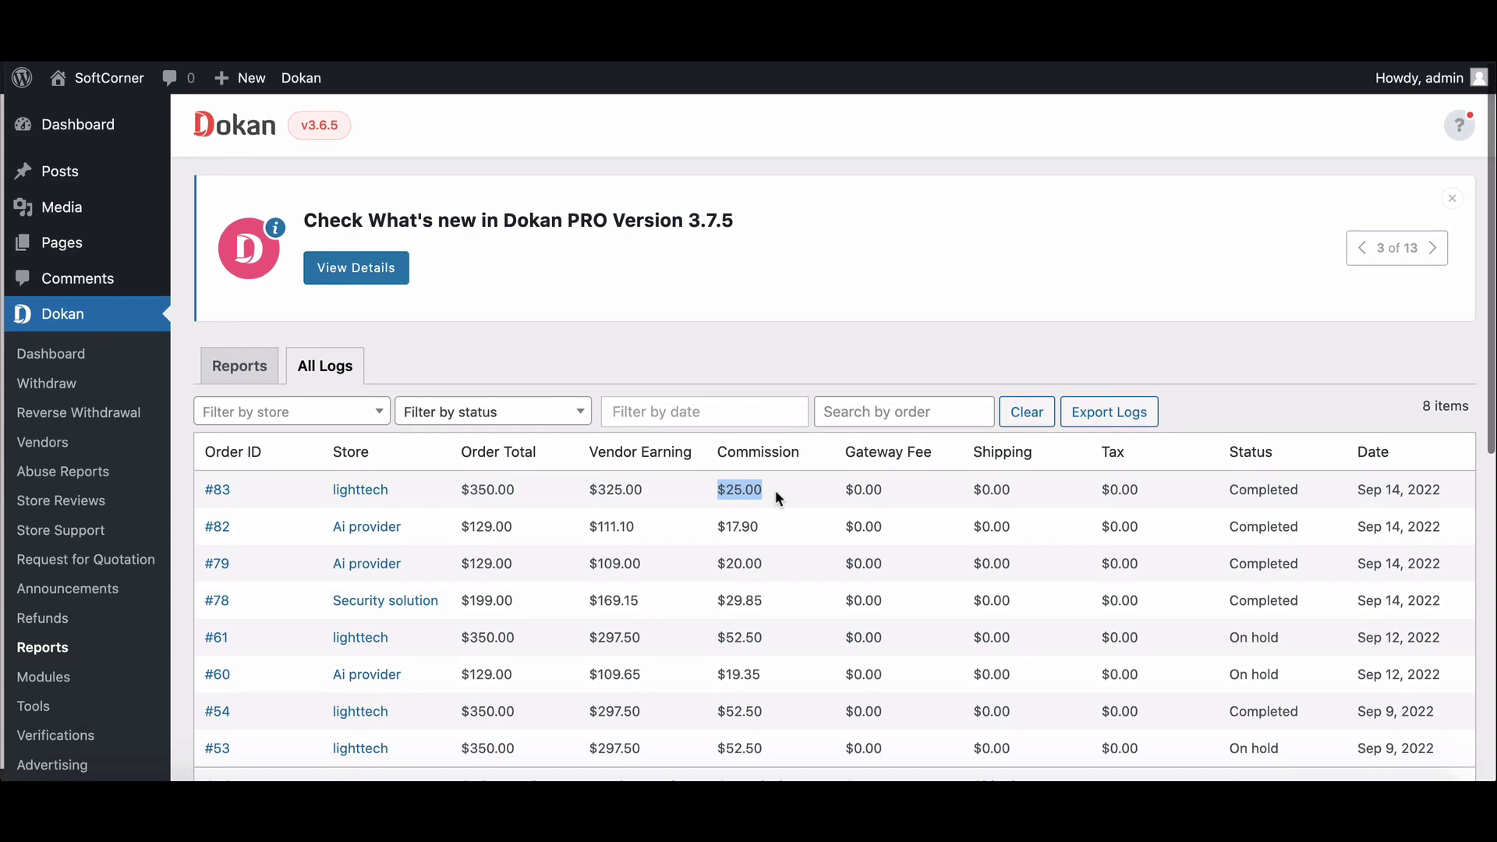
scroll(875, 401, down, 1)
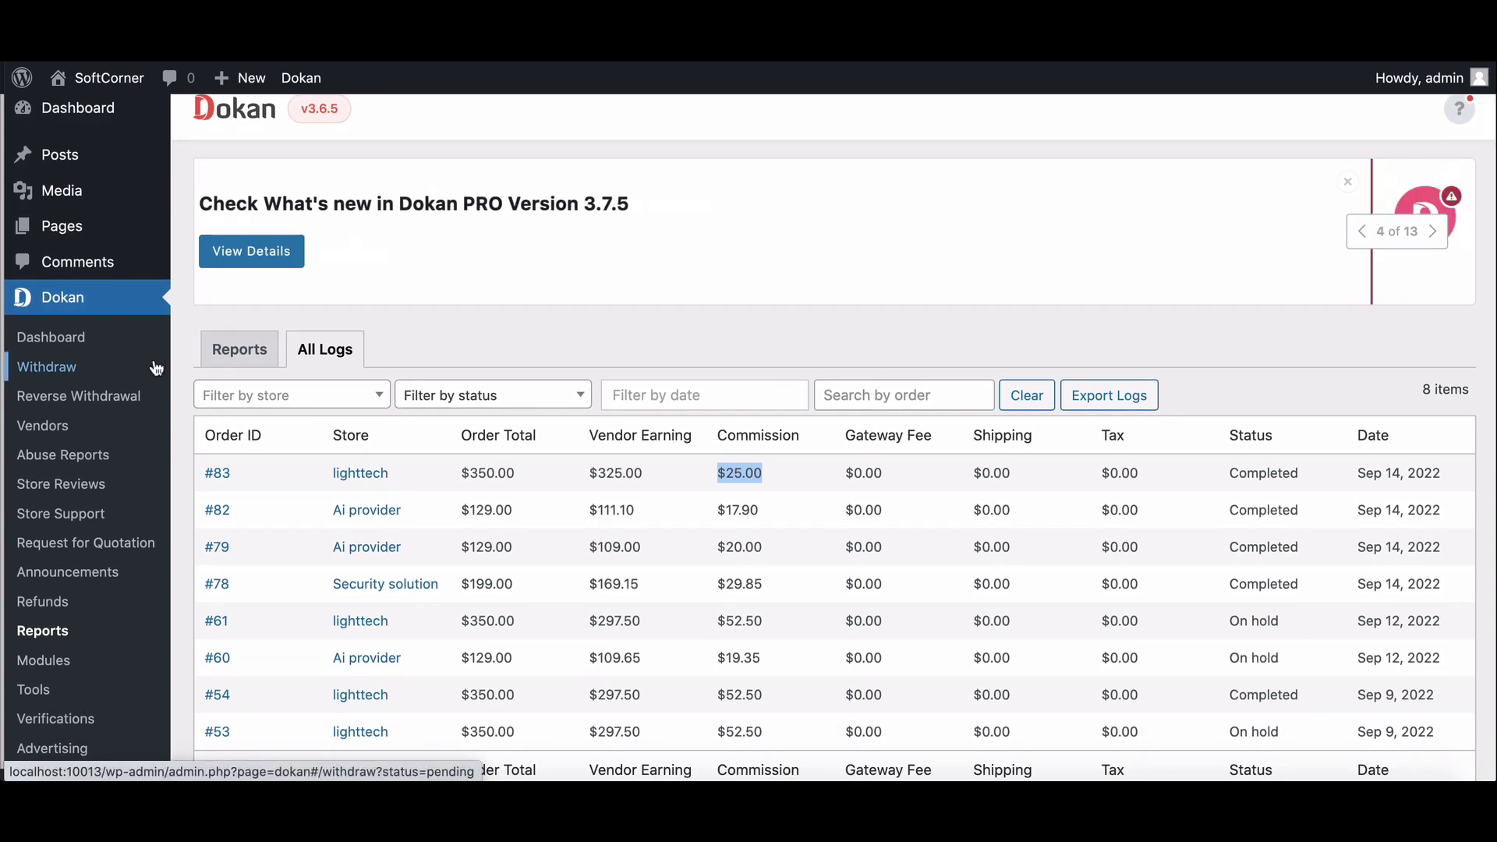
click(90, 339)
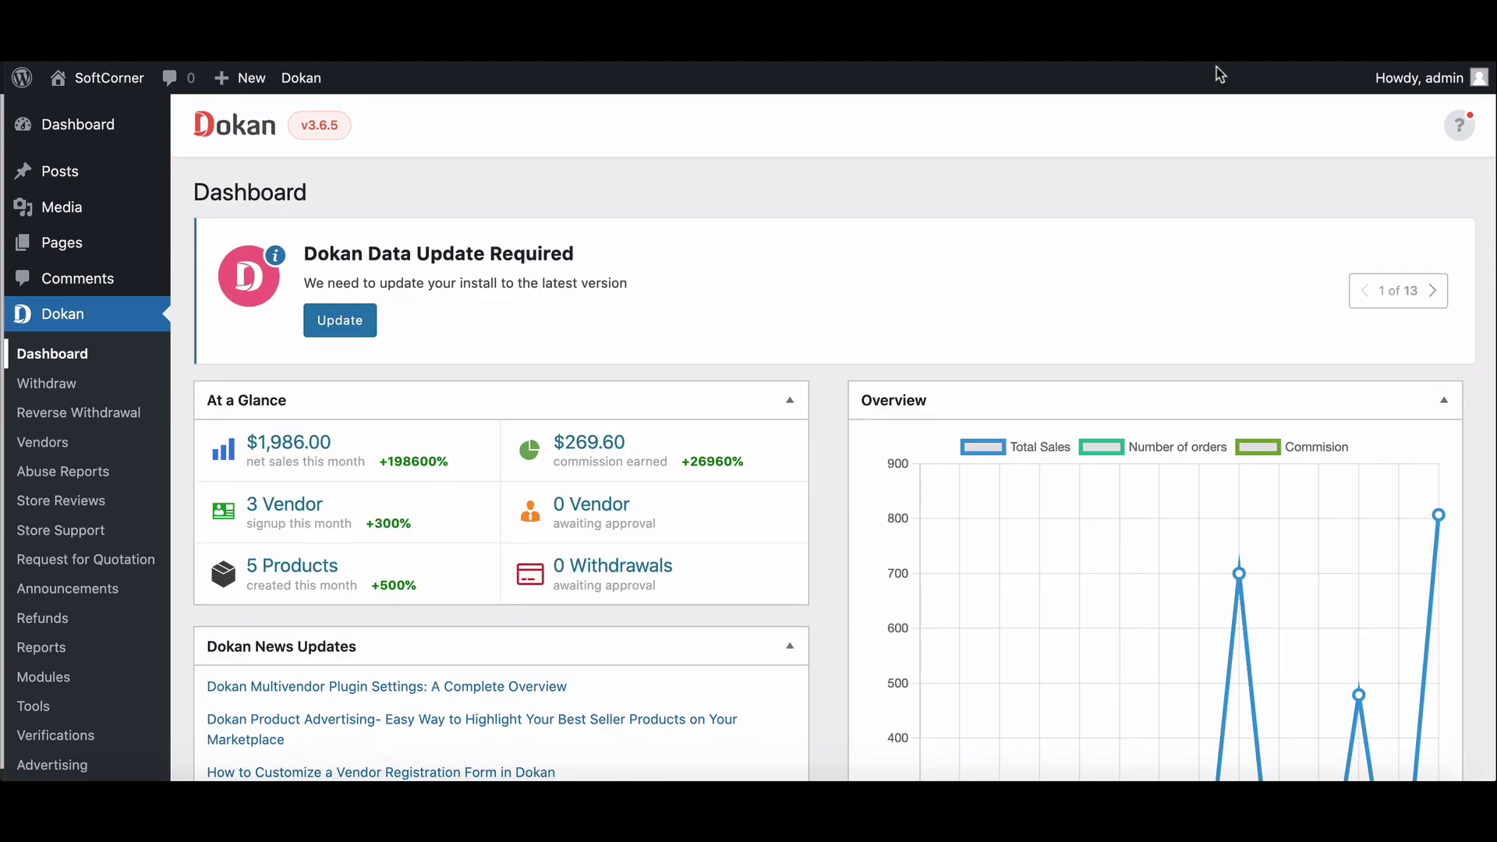
scroll(819, 321, down, 6)
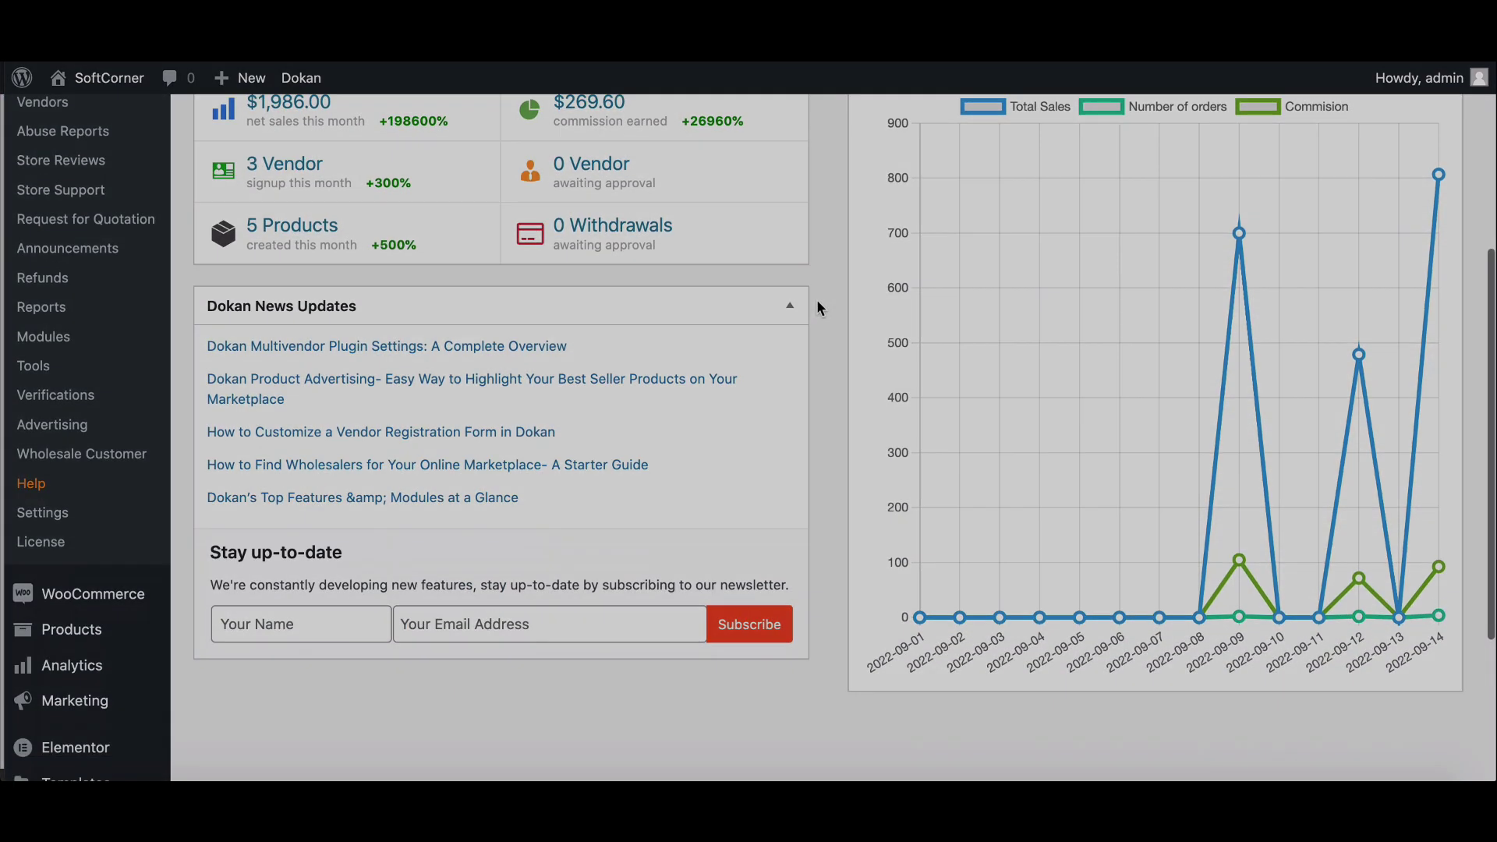